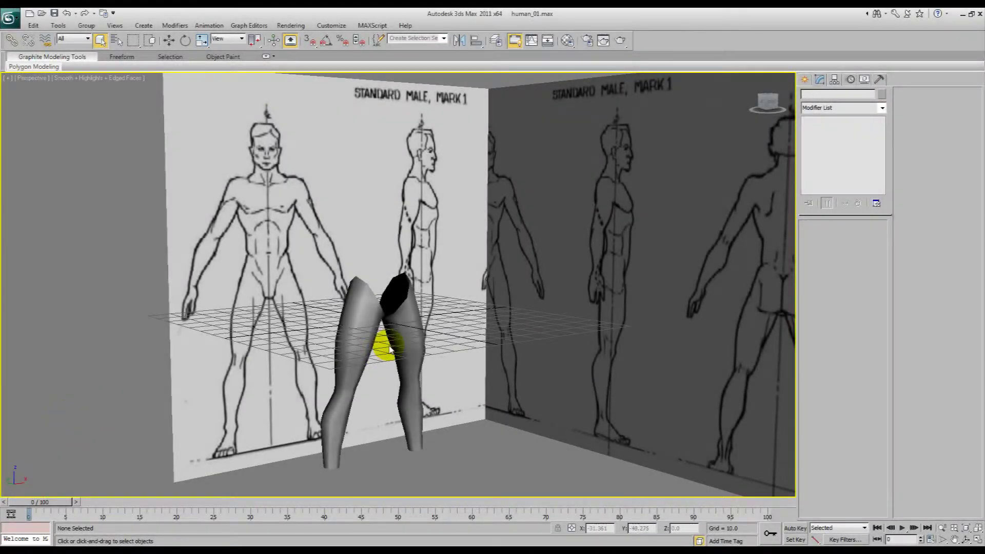
- Select the open border around the top of both legs and extrude it upward to form a new band of polygons
{"action": "left_click", "coordinate": [370, 349]}
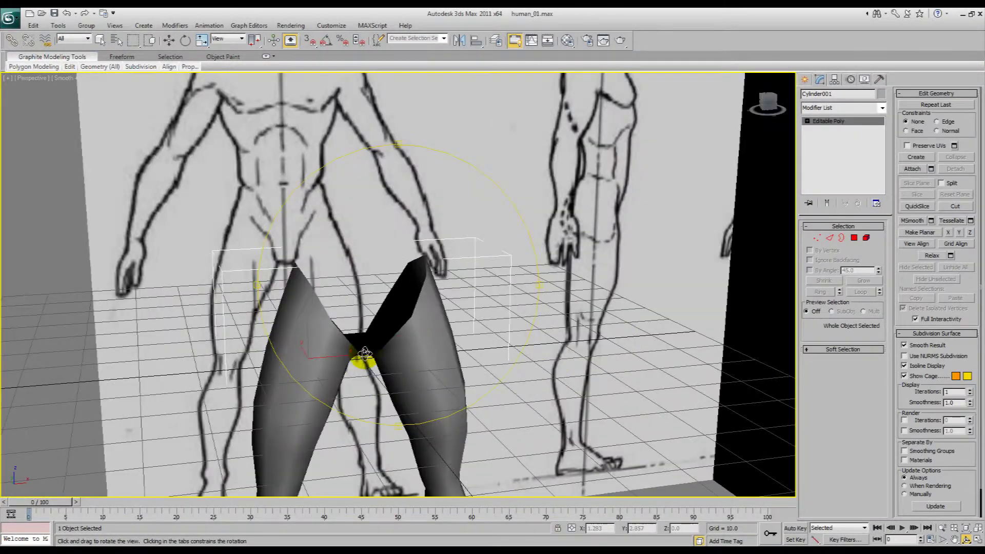
{"action": "left_click", "coordinate": [76, 421]}
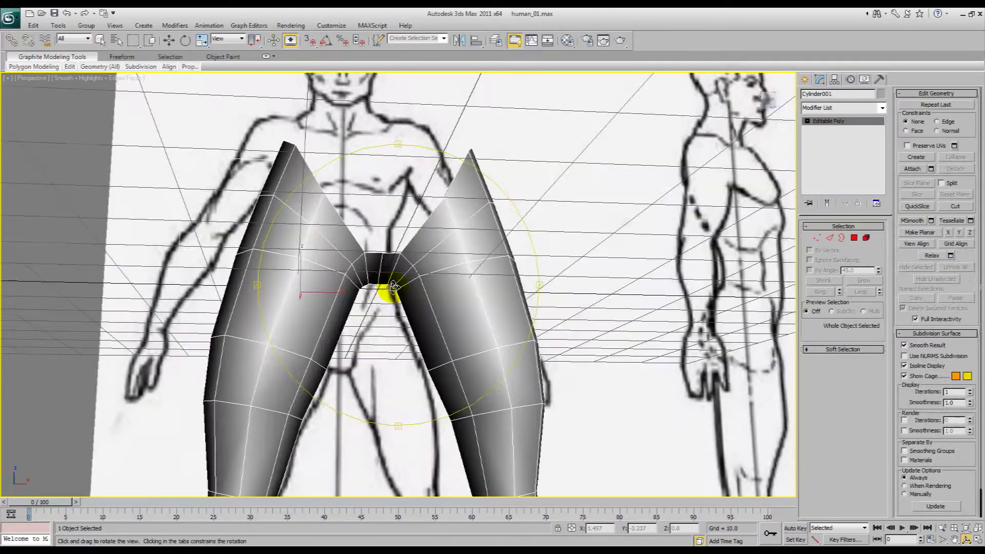
{"action": "left_click_drag", "start_coordinate": [287, 267], "coordinate": [385, 296]}
{"action": "right_click", "coordinate": [386, 297]}
{"action": "key", "text": "3"}
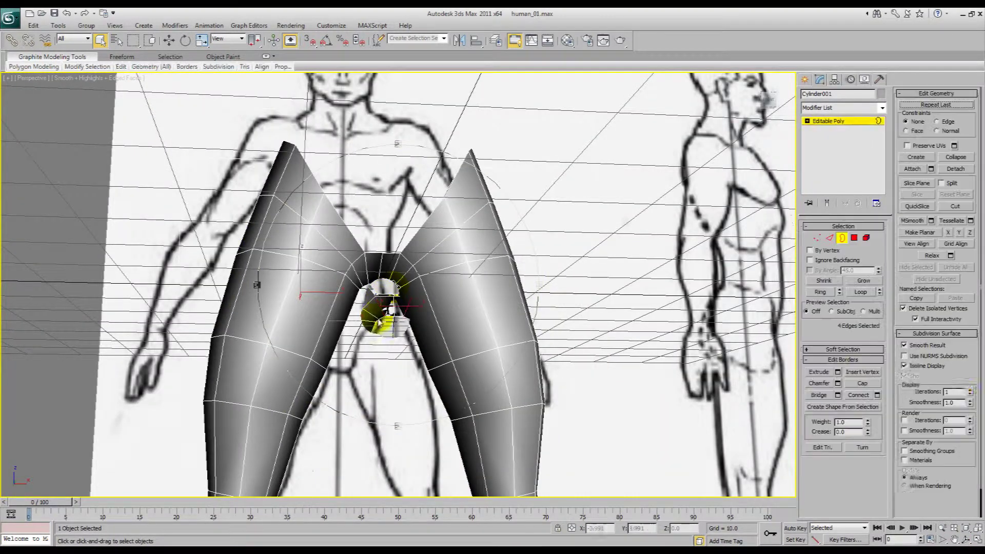
{"action": "left_click", "coordinate": [391, 257], "text": "ctrl"}
{"action": "key", "text": "w"}
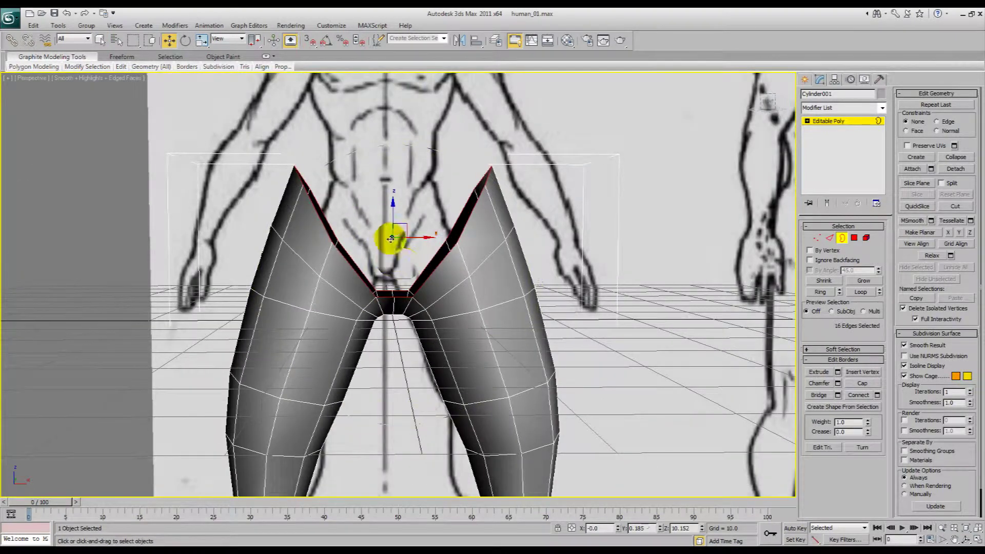
{"action": "left_click_drag", "start_coordinate": [391, 237], "coordinate": [399, 171]}
- Flatten the extruded border by scaling it down vertically
{"action": "key", "text": "r"}
{"action": "key", "text": "F3"}
{"action": "key", "text": "ctrl+r"}
{"action": "left_click_drag", "start_coordinate": [396, 206], "coordinate": [420, 207]}
{"action": "mouse_move", "coordinate": [420, 207]}
{"action": "middle_mouse_down", "text": "alt"}
{"action": "mouse_move", "coordinate": [581, 202]}
{"action": "mouse_move", "coordinate": [447, 221]}
{"action": "mouse_move", "coordinate": [401, 206]}
{"action": "middle_mouse_up", "text": "alt"}
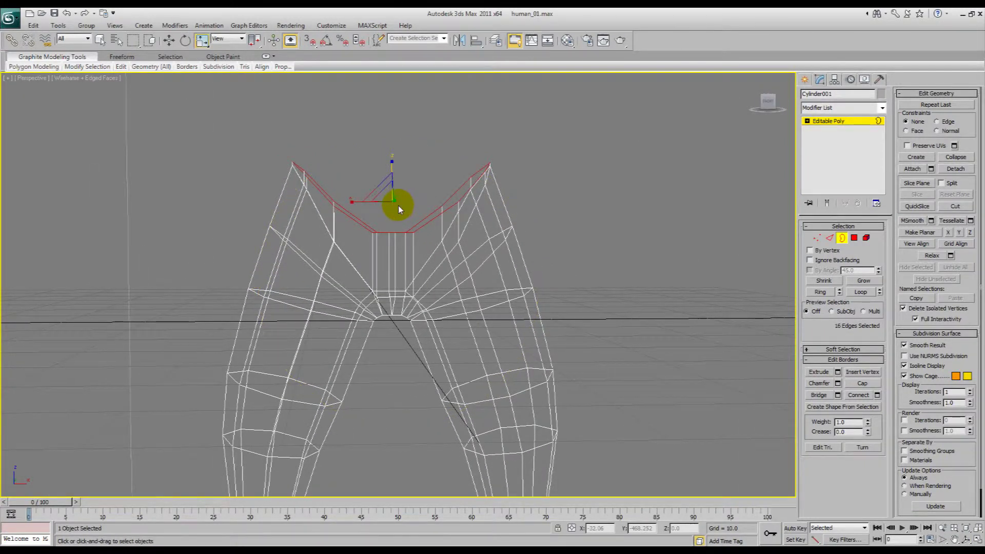
- In the front view, scale the outer hip vertices of the rim slightly inward horizontally and lower the vertices beside the hip tips
{"action": "key", "text": "f"}
{"action": "scroll", "coordinate": [398, 211], "scroll_direction": "down", "scroll_amount": 5}
{"action": "key", "text": "1"}
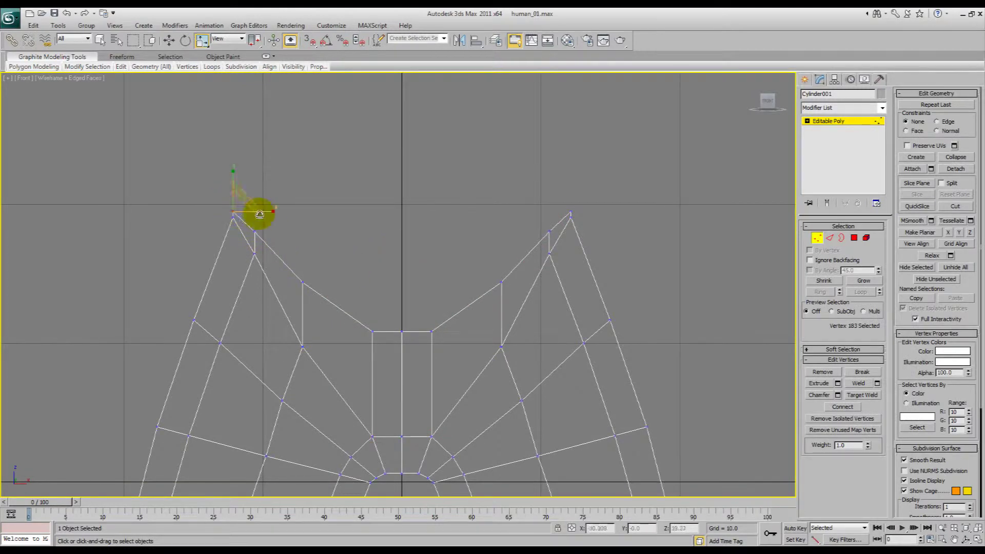
{"action": "left_click", "coordinate": [571, 213], "text": "ctrl"}
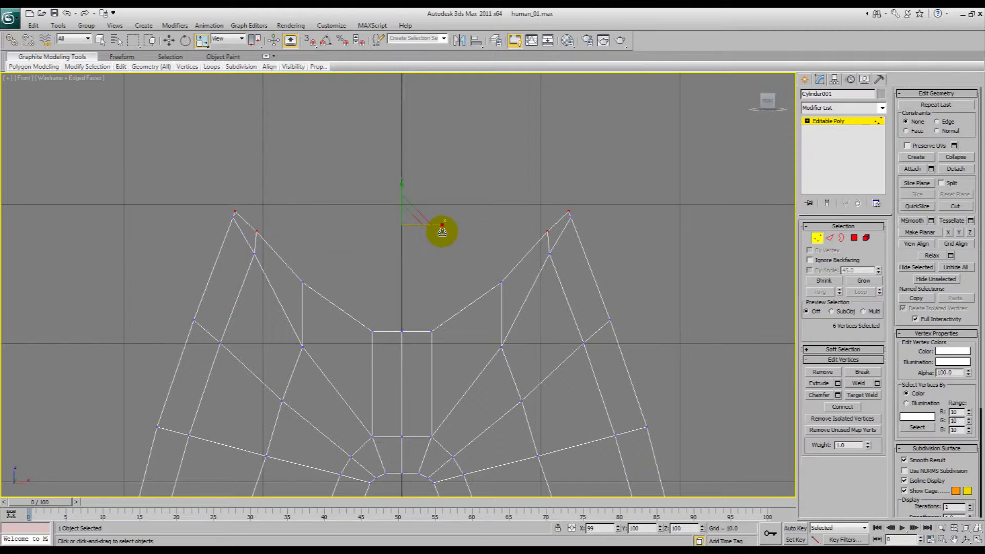
{"action": "mouse_move", "coordinate": [366, 313]}
{"action": "left_mouse_down"}
{"action": "mouse_move", "coordinate": [433, 334]}
{"action": "mouse_move", "coordinate": [353, 312]}
{"action": "left_mouse_up"}
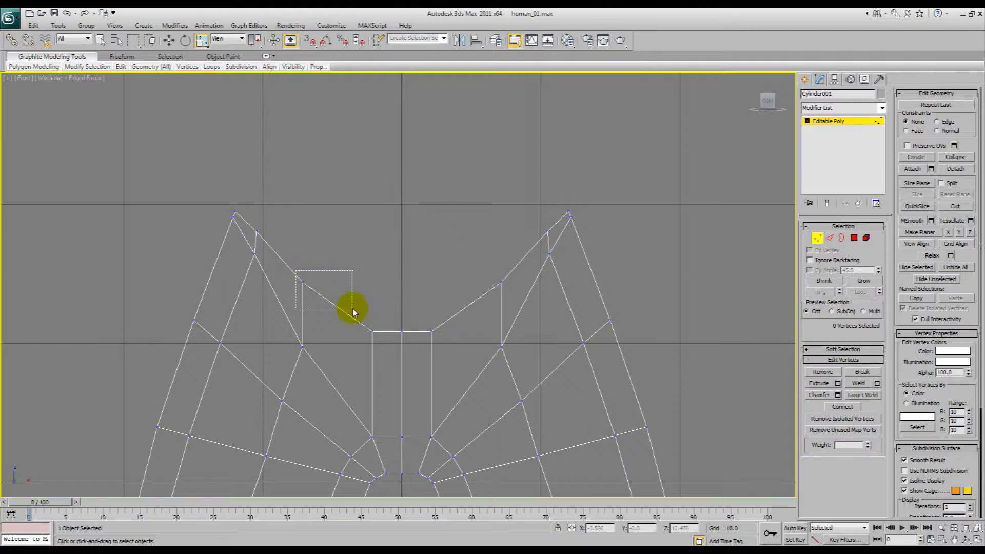
{"action": "left_click", "coordinate": [548, 232], "text": "ctrl"}
{"action": "key", "text": "w"}
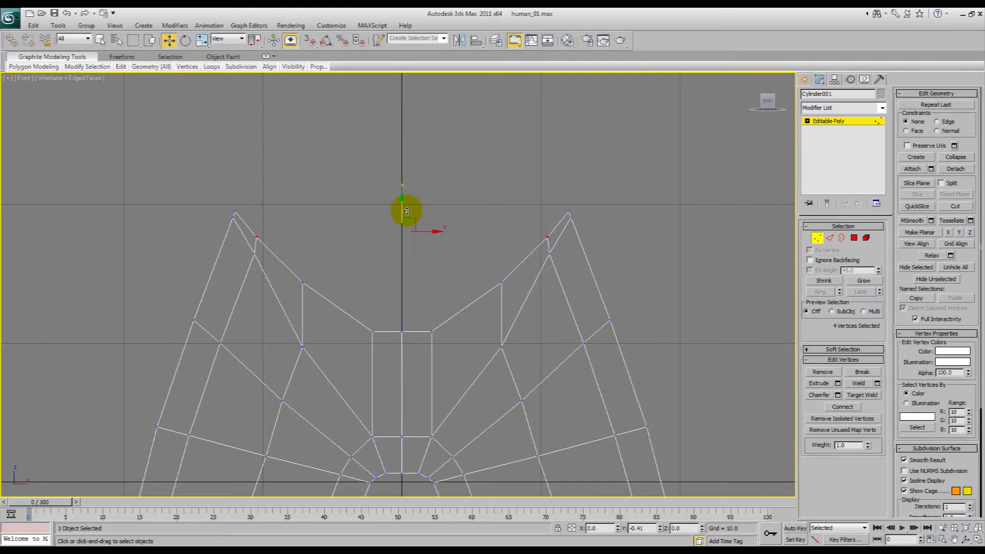
{"action": "key", "text": "z"}
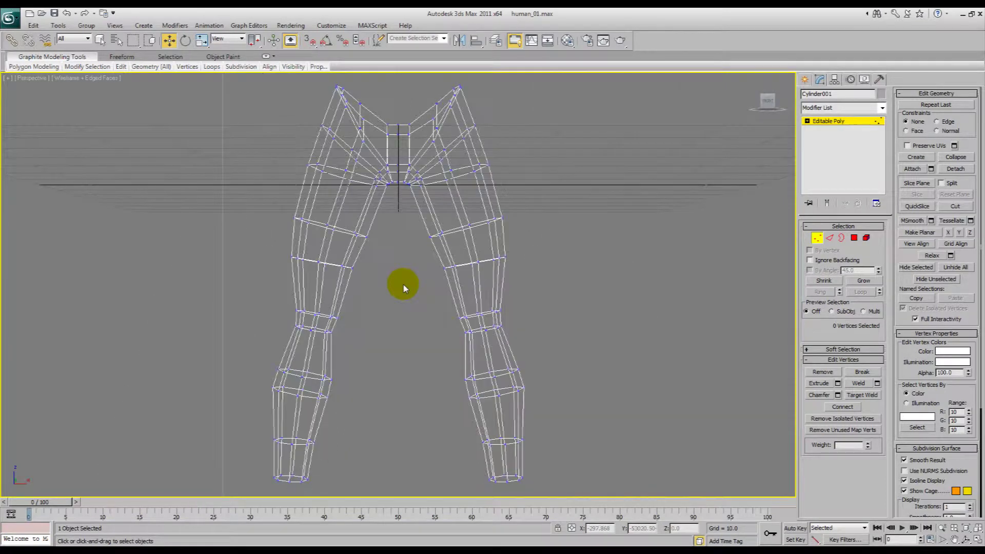
- Select the three front-centre vertices of the rim in perspective and move them forward and down
{"action": "key", "text": "p"}
{"action": "mouse_move", "coordinate": [404, 284]}
{"action": "middle_mouse_down", "text": "alt"}
{"action": "mouse_move", "coordinate": [465, 292]}
{"action": "mouse_move", "coordinate": [429, 356]}
{"action": "mouse_move", "coordinate": [370, 378]}
{"action": "mouse_move", "coordinate": [358, 318]}
{"action": "middle_mouse_up", "text": "alt"}
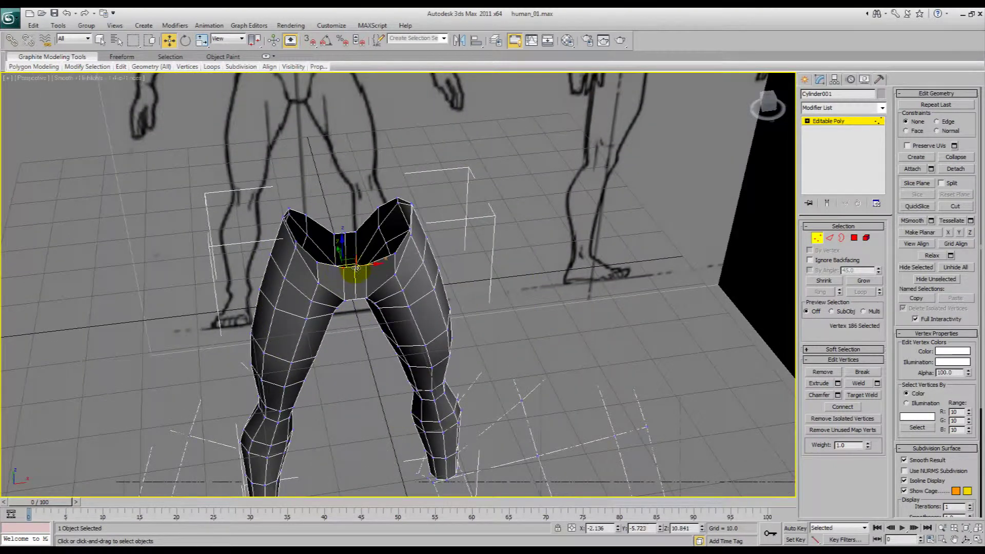
{"action": "middle_click", "coordinate": [379, 268], "text": "alt"}
{"action": "scroll", "coordinate": [387, 286], "scroll_direction": "up", "scroll_amount": 4}
{"action": "mouse_move", "coordinate": [387, 287]}
{"action": "middle_mouse_down", "text": "alt"}
{"action": "mouse_move", "coordinate": [403, 282]}
{"action": "mouse_move", "coordinate": [374, 277]}
{"action": "mouse_move", "coordinate": [411, 263]}
{"action": "mouse_move", "coordinate": [399, 291]}
{"action": "middle_mouse_up", "text": "alt"}
{"action": "left_click", "coordinate": [309, 274], "text": "ctrl"}
{"action": "left_click_drag", "start_coordinate": [369, 276], "coordinate": [382, 282]}
{"action": "middle_click_drag", "start_coordinate": [398, 294], "coordinate": [342, 225], "text": "alt"}
{"action": "key", "text": "w"}
{"action": "left_click_drag", "start_coordinate": [284, 163], "coordinate": [288, 209]}
{"action": "middle_click_drag", "start_coordinate": [286, 213], "coordinate": [308, 212], "text": "alt"}
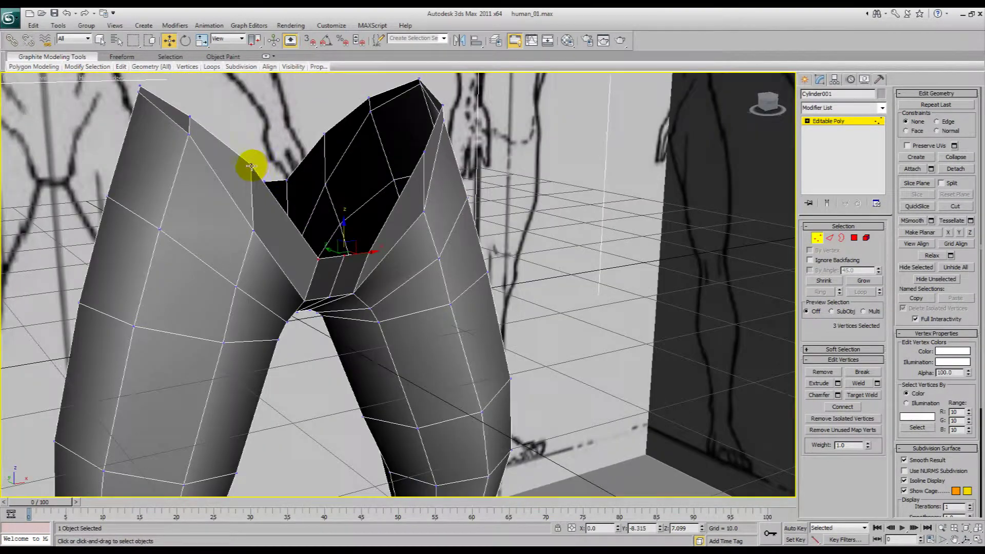
- Lower the two rim vertices flanking the front centre, and pull the back-centre vertices and their neighbours backward
{"action": "left_click", "coordinate": [251, 165]}
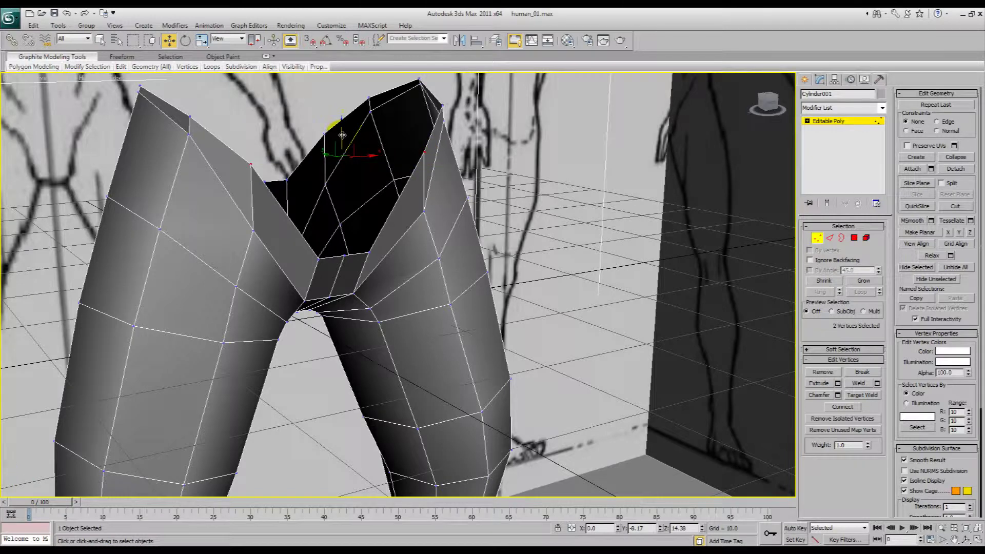
{"action": "left_click_drag", "start_coordinate": [342, 135], "coordinate": [353, 160]}
{"action": "middle_click_drag", "start_coordinate": [357, 159], "coordinate": [477, 229], "text": "alt"}
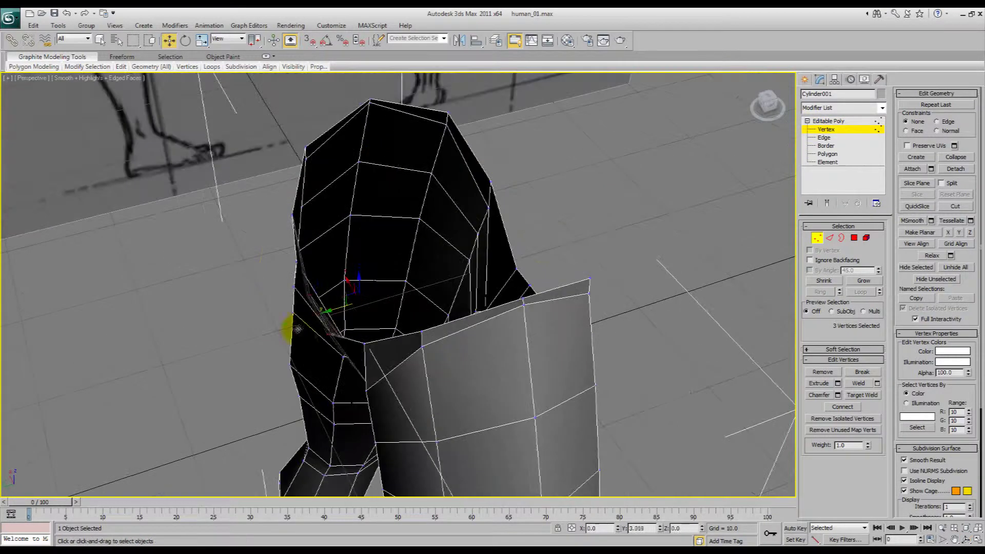
{"action": "middle_click_drag", "start_coordinate": [286, 330], "coordinate": [480, 307], "text": "alt"}
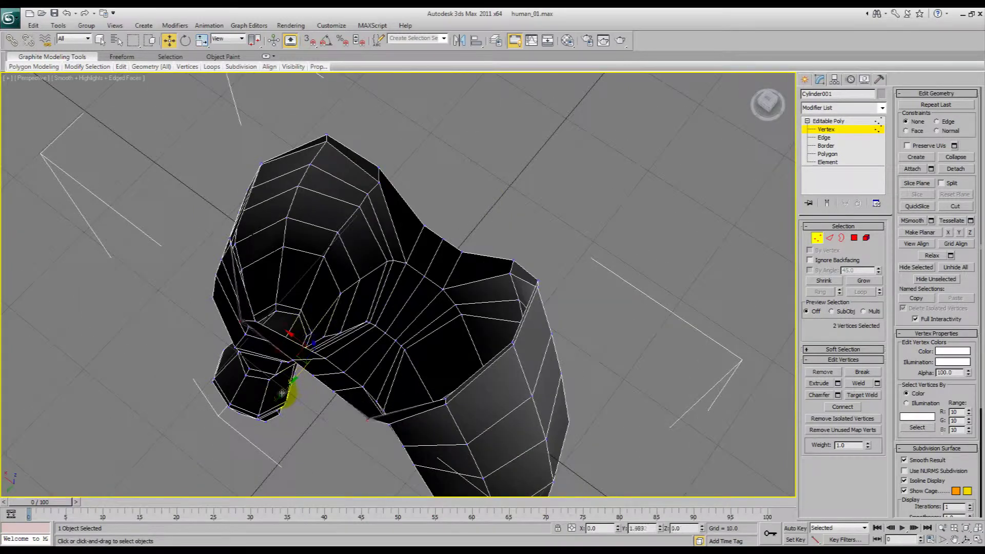
- Adjust the paired vertices along the back of the rim and scale the spacing of the pair flanking the back centre
{"action": "middle_click_drag", "start_coordinate": [291, 392], "coordinate": [387, 248], "text": "alt"}
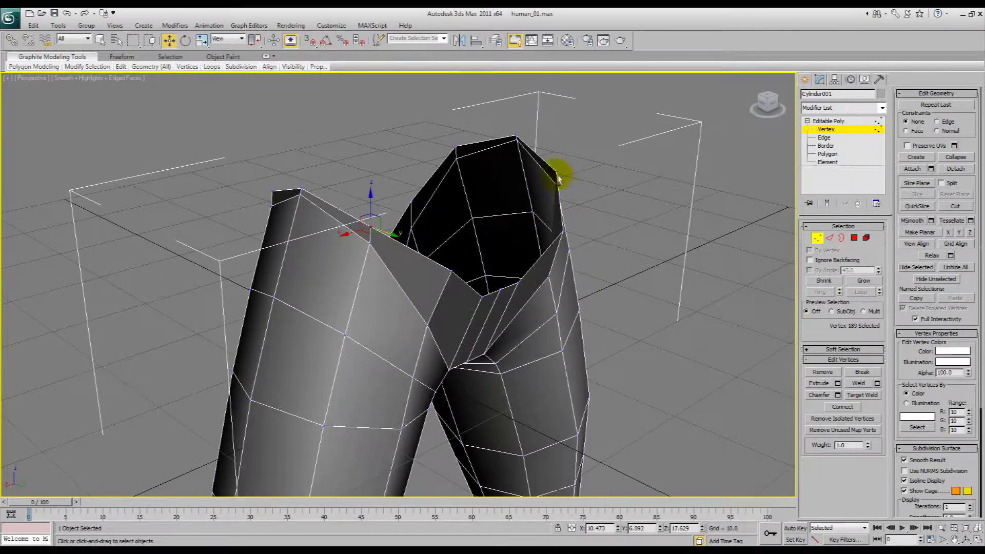
{"action": "middle_click_drag", "start_coordinate": [511, 212], "coordinate": [515, 154], "text": "alt"}
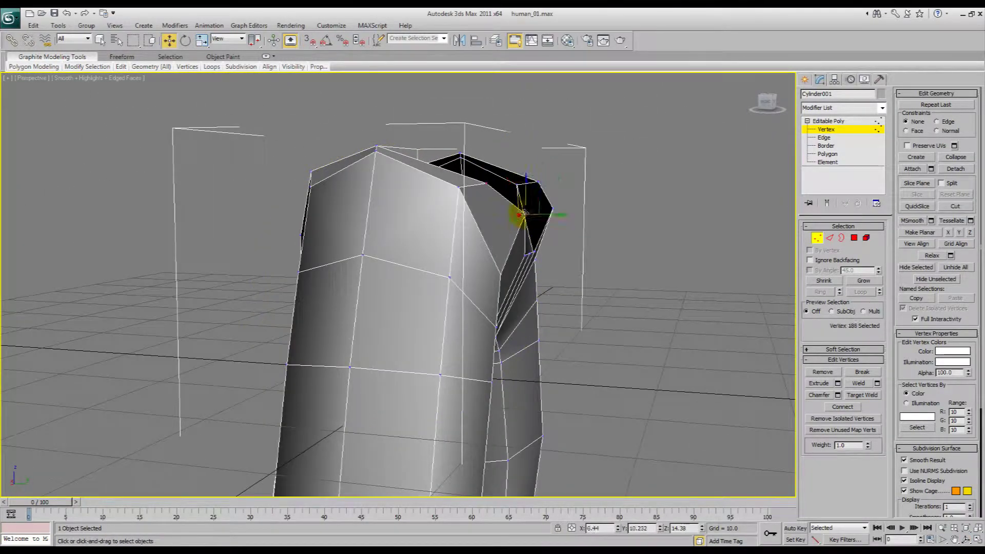
{"action": "key", "text": "ctrl+z"}
{"action": "middle_click_drag", "start_coordinate": [553, 211], "coordinate": [435, 232], "text": "alt"}
{"action": "key", "text": "r"}
{"action": "left_click_drag", "start_coordinate": [424, 258], "coordinate": [437, 260]}
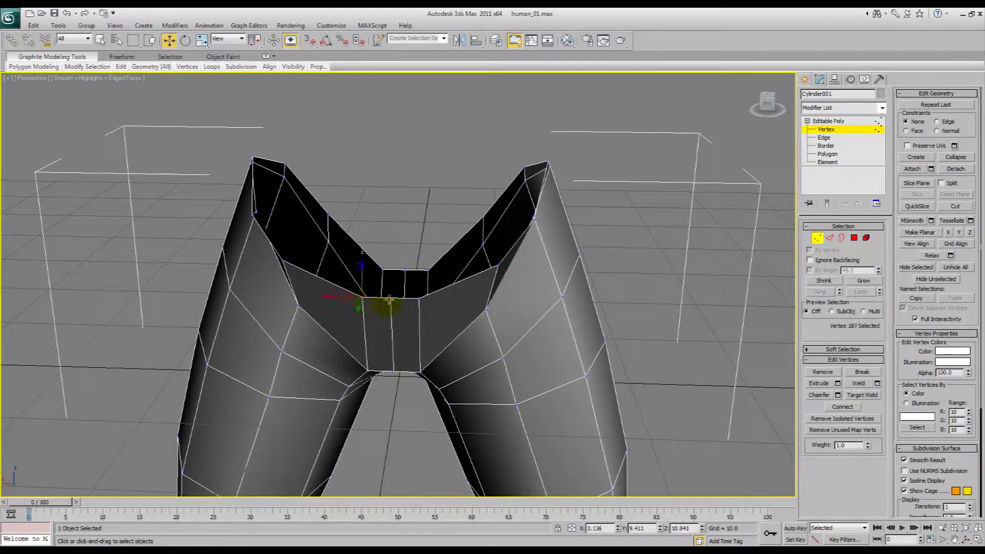
- Select the two corner vertices at the rim's back centre, pull them backward and scale the distance between them
{"action": "left_click", "coordinate": [419, 299], "text": "ctrl"}
{"action": "middle_click_drag", "start_coordinate": [421, 300], "coordinate": [504, 280], "text": "alt"}
{"action": "left_click_drag", "start_coordinate": [517, 261], "coordinate": [530, 266]}
{"action": "middle_click_drag", "start_coordinate": [530, 266], "coordinate": [434, 264], "text": "alt"}
{"action": "key", "text": "r"}
{"action": "left_click_drag", "start_coordinate": [422, 279], "coordinate": [443, 282]}
{"action": "middle_click_drag", "start_coordinate": [442, 282], "coordinate": [474, 344], "text": "alt"}
{"action": "key", "text": "w"}
- Extrude the upper border upward again against the front reference and flatten it vertically
{"action": "mouse_move", "coordinate": [442, 389]}
{"action": "middle_mouse_down", "text": "alt"}
{"action": "mouse_move", "coordinate": [416, 331]}
{"action": "mouse_move", "coordinate": [460, 293]}
{"action": "mouse_move", "coordinate": [492, 282]}
{"action": "mouse_move", "coordinate": [506, 306]}
{"action": "mouse_move", "coordinate": [379, 303]}
{"action": "mouse_move", "coordinate": [357, 285]}
{"action": "mouse_move", "coordinate": [386, 277]}
{"action": "mouse_move", "coordinate": [368, 313]}
{"action": "mouse_move", "coordinate": [382, 271]}
{"action": "mouse_move", "coordinate": [372, 281]}
{"action": "mouse_move", "coordinate": [385, 303]}
{"action": "mouse_move", "coordinate": [396, 277]}
{"action": "middle_mouse_up", "text": "alt"}
{"action": "left_click", "coordinate": [419, 389]}
{"action": "key", "text": "3"}
{"action": "left_click", "coordinate": [343, 289]}
{"action": "key", "text": "1"}
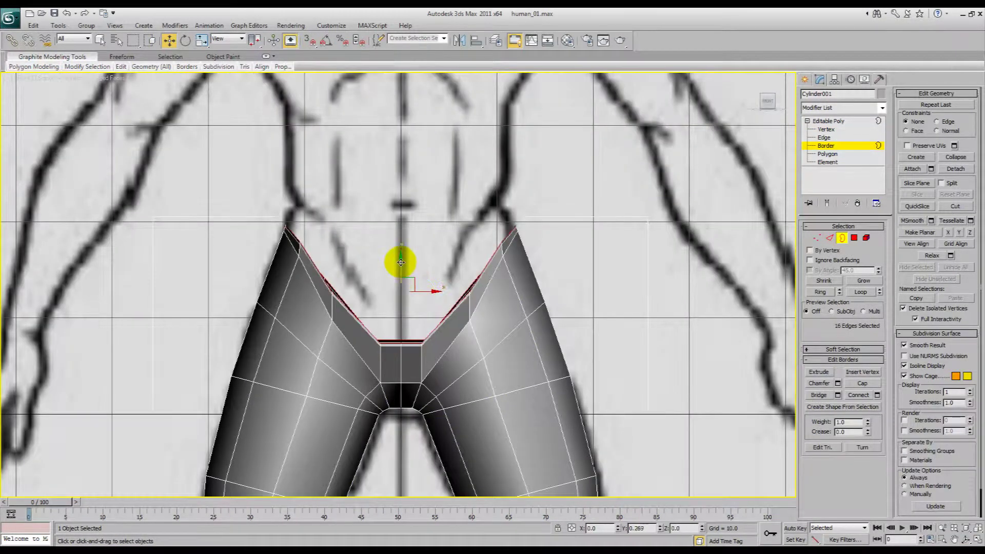
{"action": "left_click_drag", "start_coordinate": [401, 262], "coordinate": [417, 237], "text": "shift"}
{"action": "key", "text": "r"}
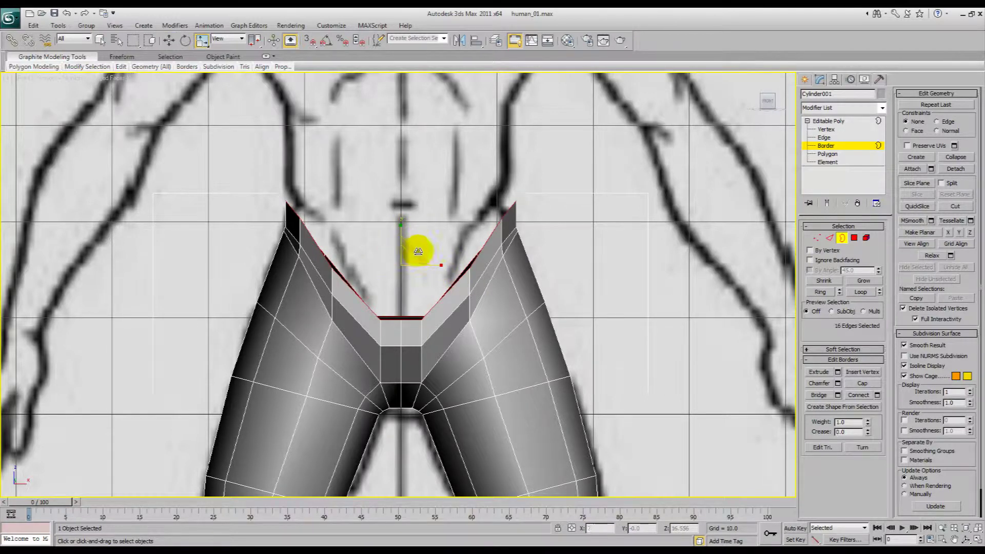
{"action": "left_click_drag", "start_coordinate": [405, 237], "coordinate": [406, 250]}
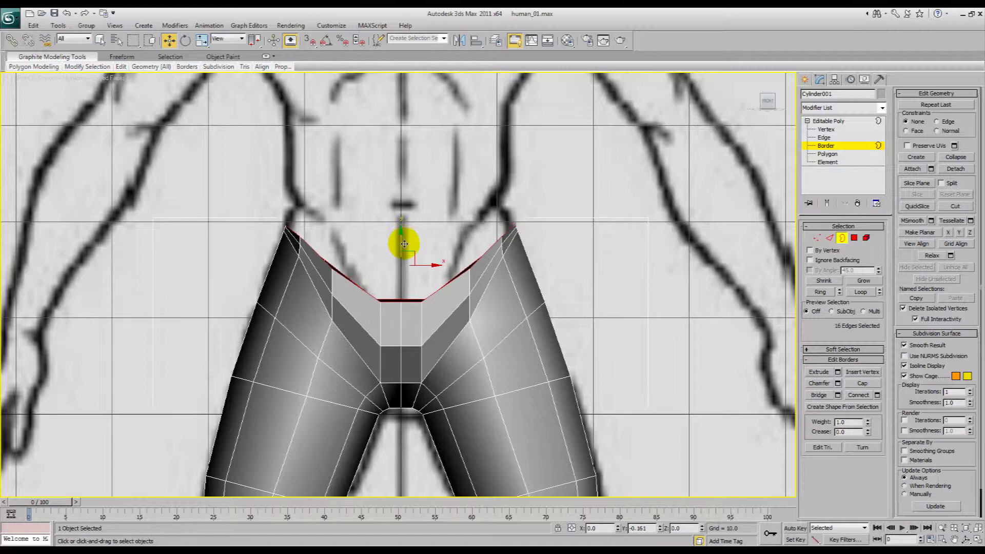
- Select the short edge at the outer hip tip on both sides of the rim in wireframe and collapse the edges
{"action": "key", "text": "F3"}
{"action": "scroll", "coordinate": [390, 245], "scroll_direction": "up", "scroll_amount": 8}
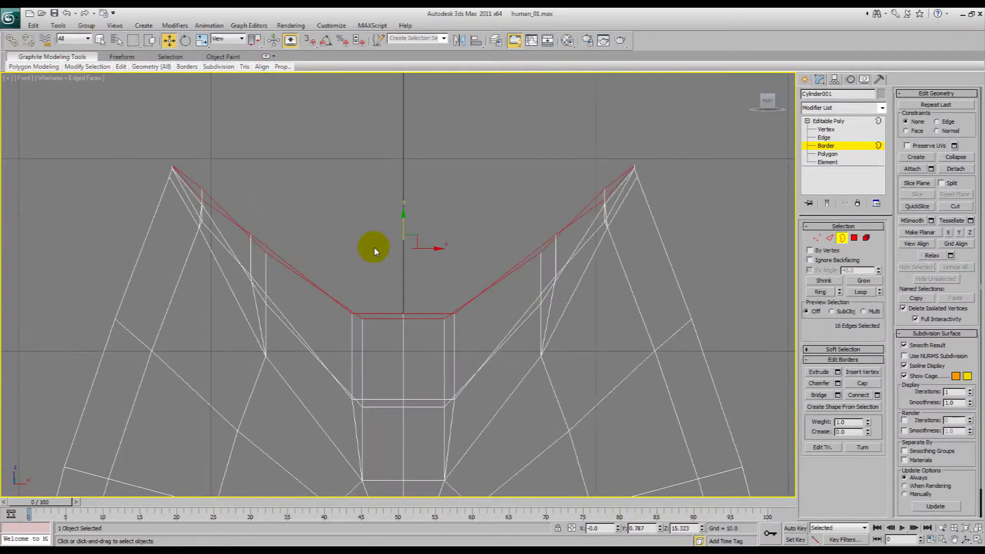
{"action": "key", "text": "1"}
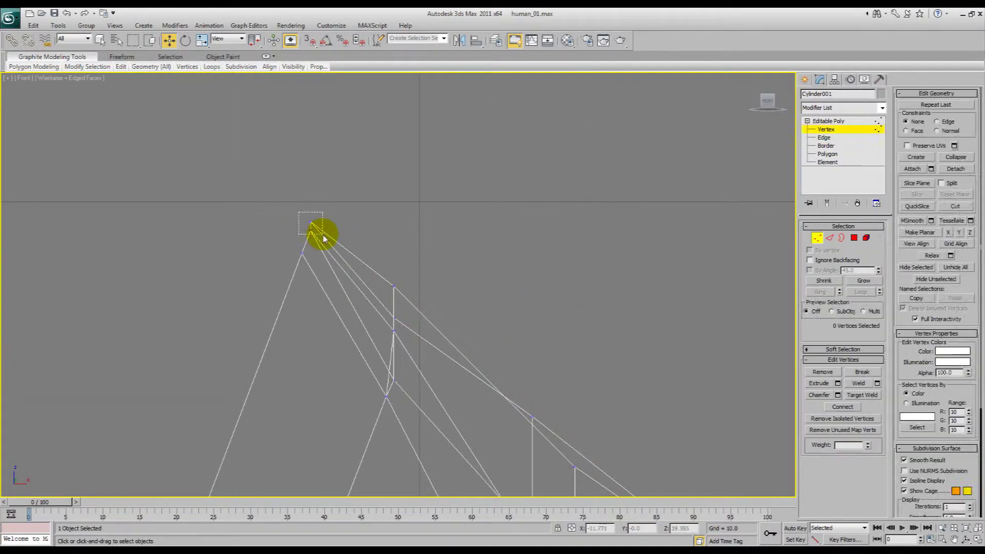
{"action": "key", "text": "2"}
{"action": "left_click", "coordinate": [303, 228]}
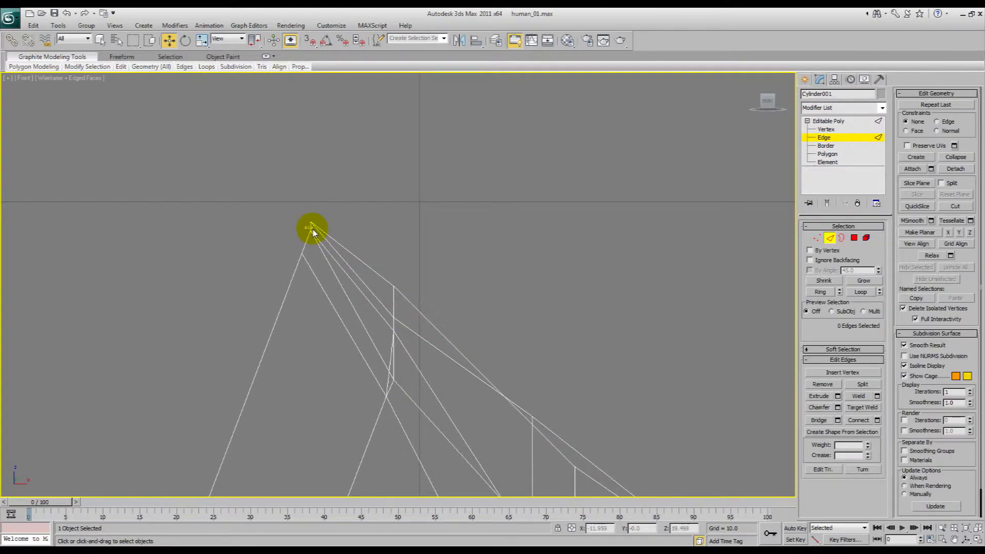
{"action": "middle_click_drag", "start_coordinate": [547, 262], "coordinate": [199, 230]}
{"action": "scroll", "coordinate": [206, 231], "scroll_direction": "down", "scroll_amount": 3}
{"action": "middle_click_drag", "start_coordinate": [460, 236], "coordinate": [231, 227]}
{"action": "scroll", "coordinate": [544, 243], "scroll_direction": "up", "scroll_amount": 3}
{"action": "left_click", "coordinate": [624, 183], "text": "ctrl"}
{"action": "scroll", "coordinate": [679, 235], "scroll_direction": "down", "scroll_amount": 5}
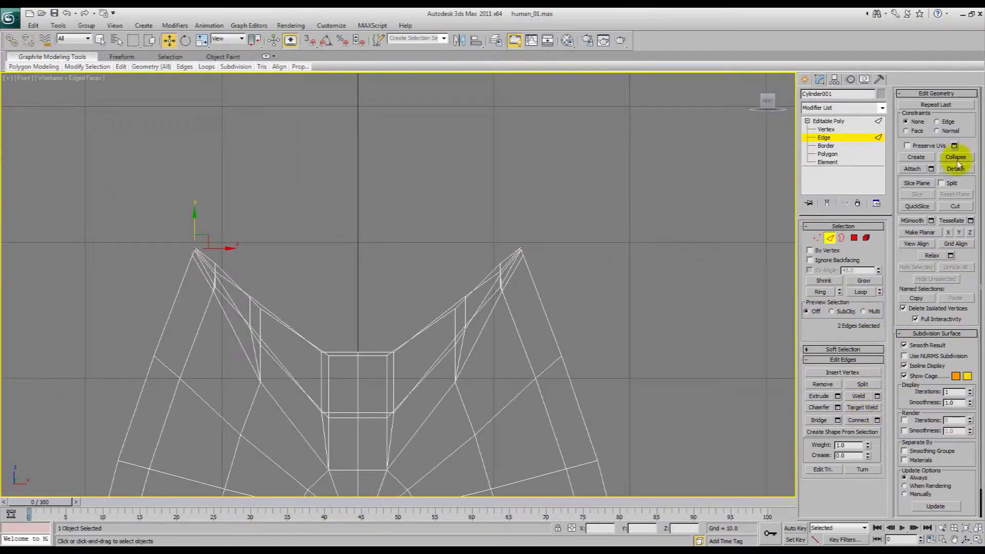
{"action": "key", "text": "ctrl+z"}
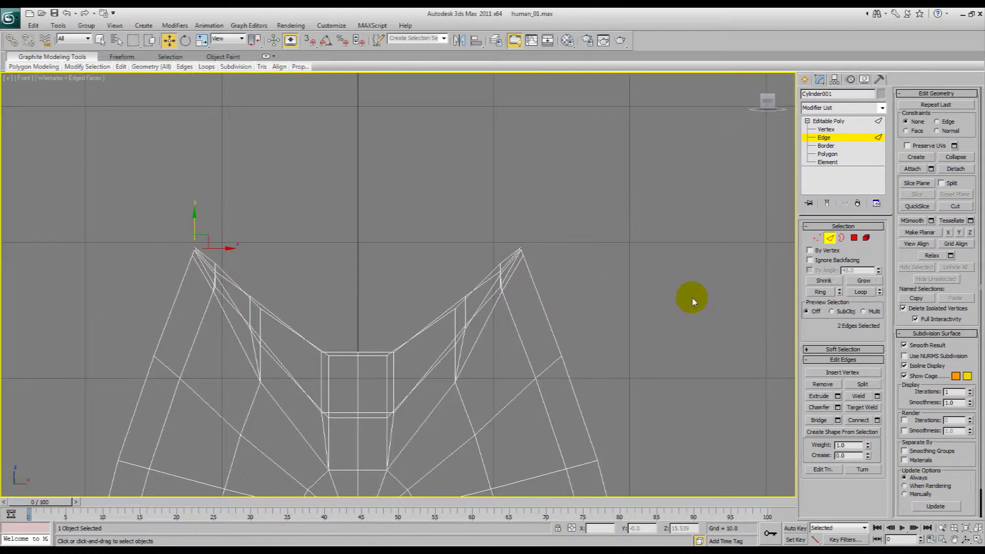
- Select the two vertices flanking the front centre of the new rim and pull them slightly forward
{"action": "key", "text": "ctrl+r"}
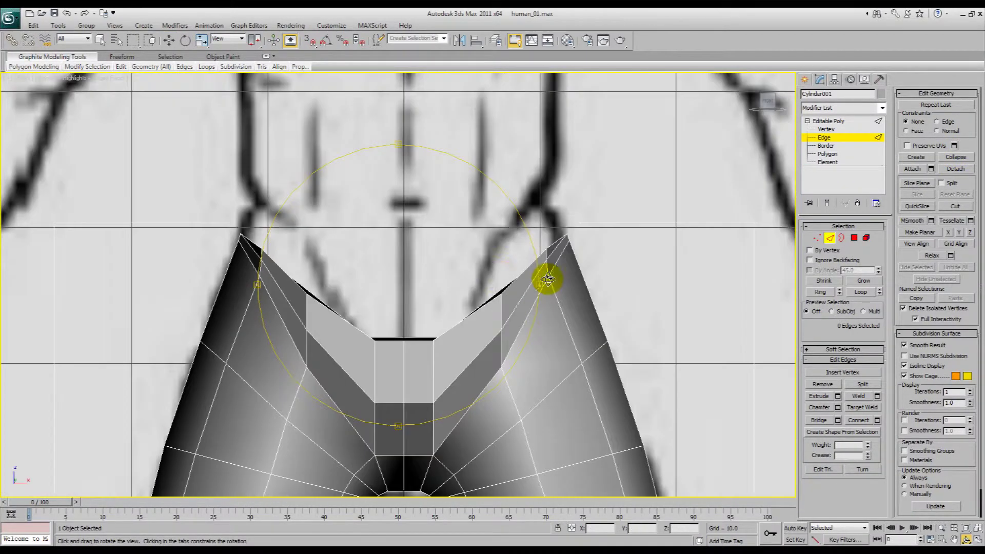
{"action": "left_click_drag", "start_coordinate": [653, 304], "coordinate": [567, 320]}
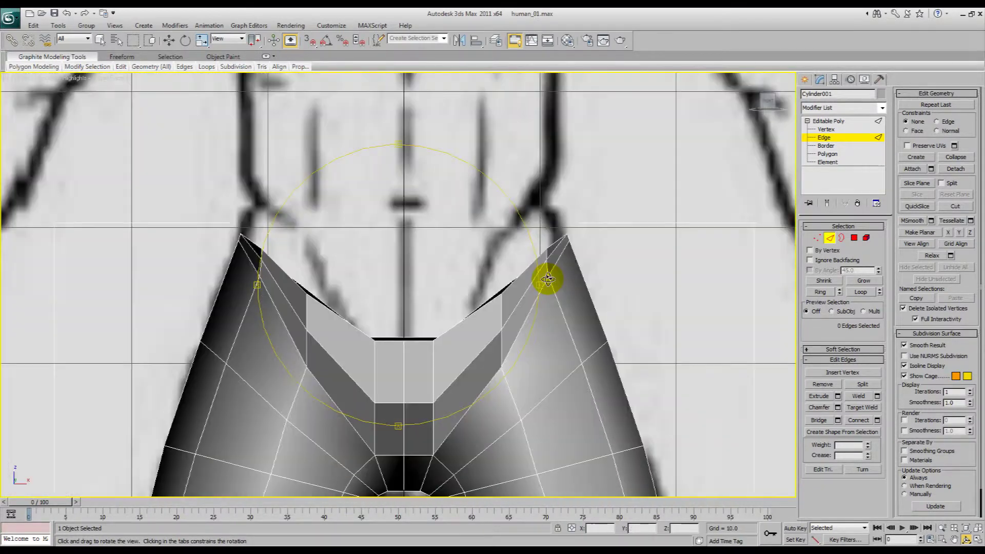
{"action": "left_click_drag", "start_coordinate": [548, 278], "coordinate": [399, 145]}
{"action": "key", "text": "1"}
{"action": "key", "text": "2"}
{"action": "left_click", "coordinate": [368, 309], "text": "ctrl"}
{"action": "key", "text": "1"}
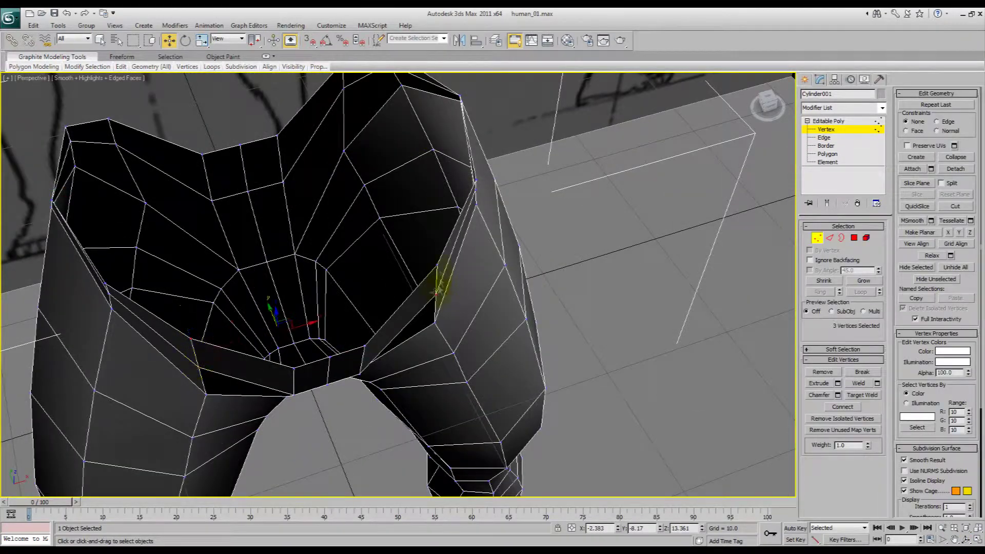
{"action": "left_click", "coordinate": [441, 274], "text": "ctrl"}
{"action": "middle_click_drag", "start_coordinate": [441, 277], "coordinate": [372, 372], "text": "alt"}
{"action": "left_click_drag", "start_coordinate": [373, 277], "coordinate": [381, 278]}
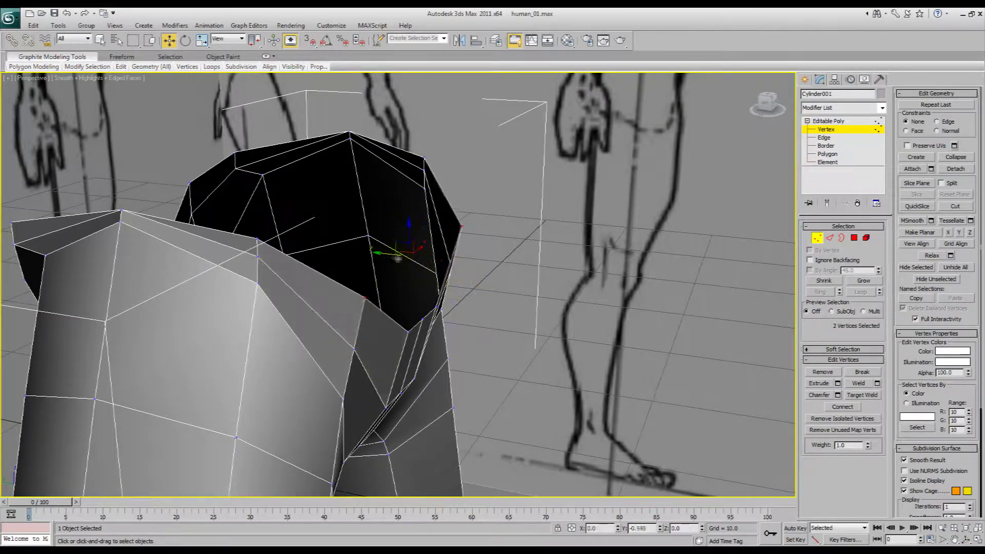
- Reposition the back-centre vertices of the new rim to refine the shape of the buttocks
{"action": "mouse_move", "coordinate": [398, 258]}
{"action": "middle_mouse_down", "text": "alt"}
{"action": "mouse_move", "coordinate": [281, 268]}
{"action": "mouse_move", "coordinate": [338, 282]}
{"action": "middle_mouse_up", "text": "alt"}
{"action": "middle_click_drag", "start_coordinate": [309, 249], "coordinate": [403, 299], "text": "alt"}
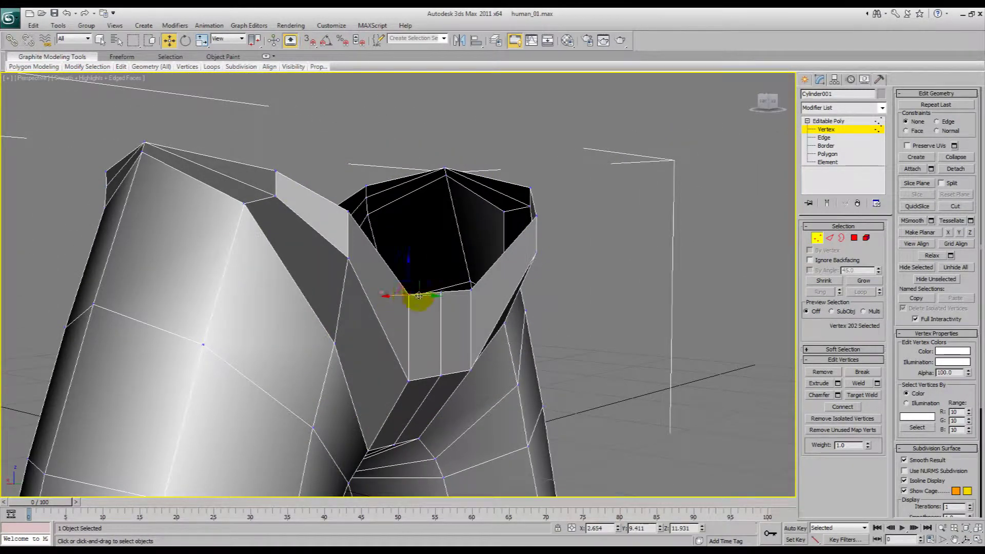
{"action": "middle_click_drag", "start_coordinate": [471, 289], "coordinate": [446, 340], "text": "alt"}
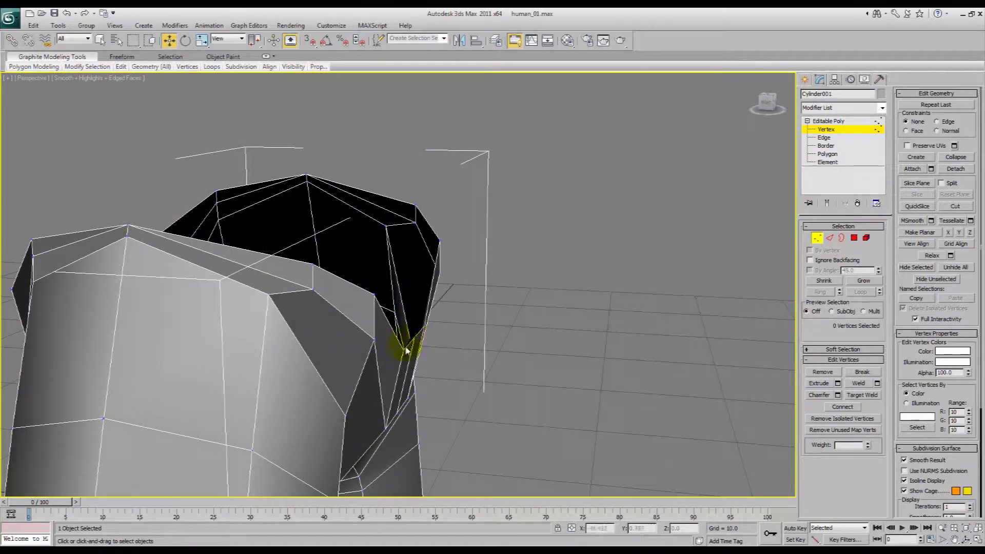
{"action": "left_click_drag", "start_coordinate": [419, 298], "coordinate": [418, 301]}
{"action": "middle_click_drag", "start_coordinate": [418, 300], "coordinate": [324, 325], "text": "alt"}
{"action": "left_click", "coordinate": [261, 383]}
{"action": "middle_click_drag", "start_coordinate": [261, 383], "coordinate": [348, 341], "text": "alt"}
{"action": "key", "text": "2"}
{"action": "key", "text": "1"}
- Unfreeze all objects, select both reference planes and open their object properties
{"action": "scroll", "coordinate": [308, 303], "scroll_direction": "down", "scroll_amount": 5}
{"action": "left_click", "coordinate": [840, 122]}
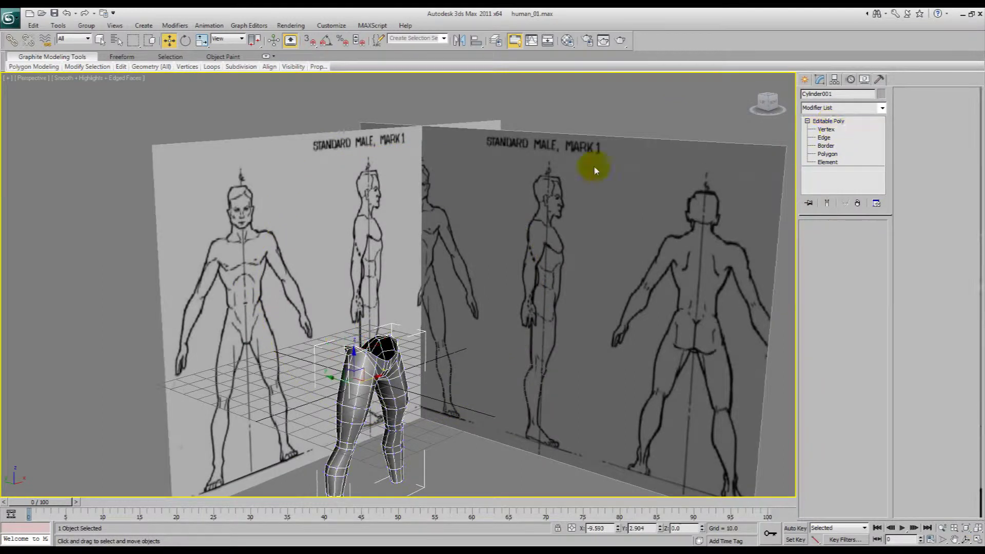
{"action": "left_click", "coordinate": [377, 100]}
{"action": "right_click", "coordinate": [497, 170]}
{"action": "left_click", "coordinate": [535, 100]}
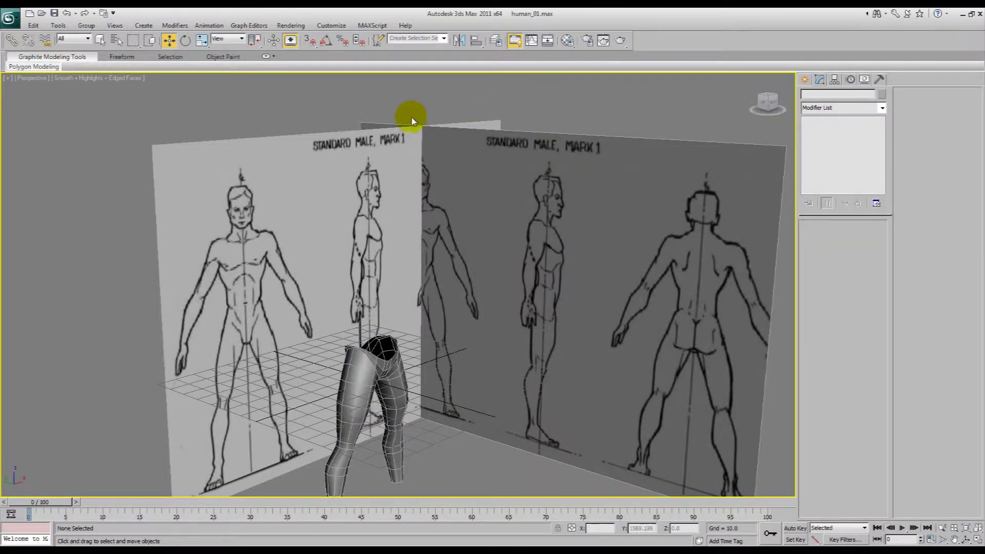
{"action": "left_click_drag", "start_coordinate": [460, 157], "coordinate": [457, 156]}
{"action": "right_click", "coordinate": [465, 154]}
{"action": "left_click", "coordinate": [465, 213]}
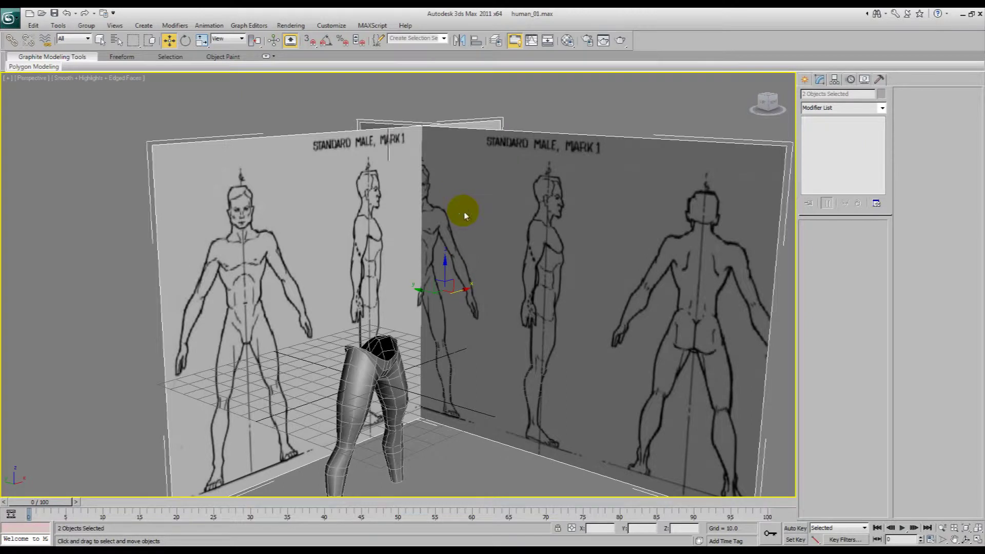
- Accept the object properties of the two reference planes and freeze both planes again
{"action": "left_click_drag", "start_coordinate": [484, 124], "coordinate": [287, 121]}
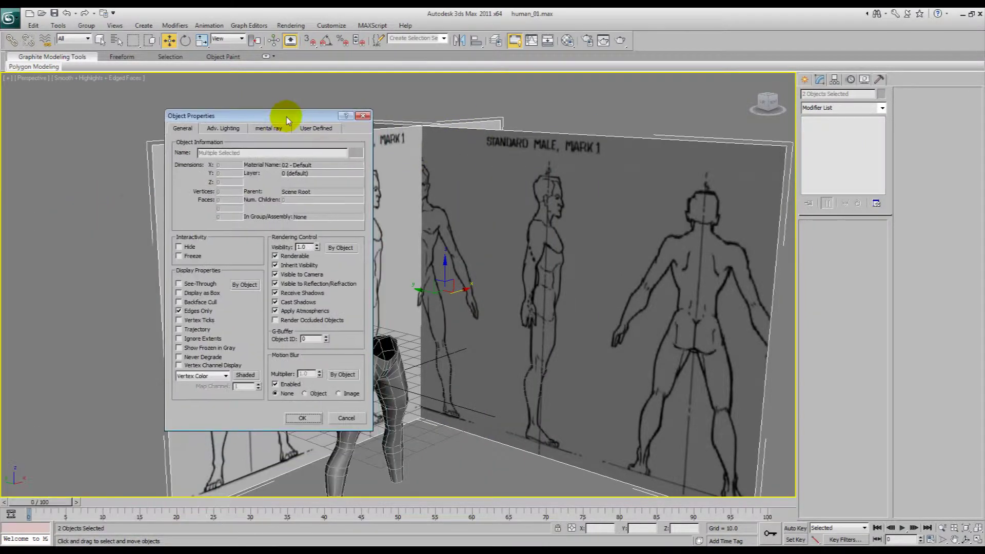
{"action": "left_click", "coordinate": [303, 418]}
{"action": "right_click", "coordinate": [452, 137]}
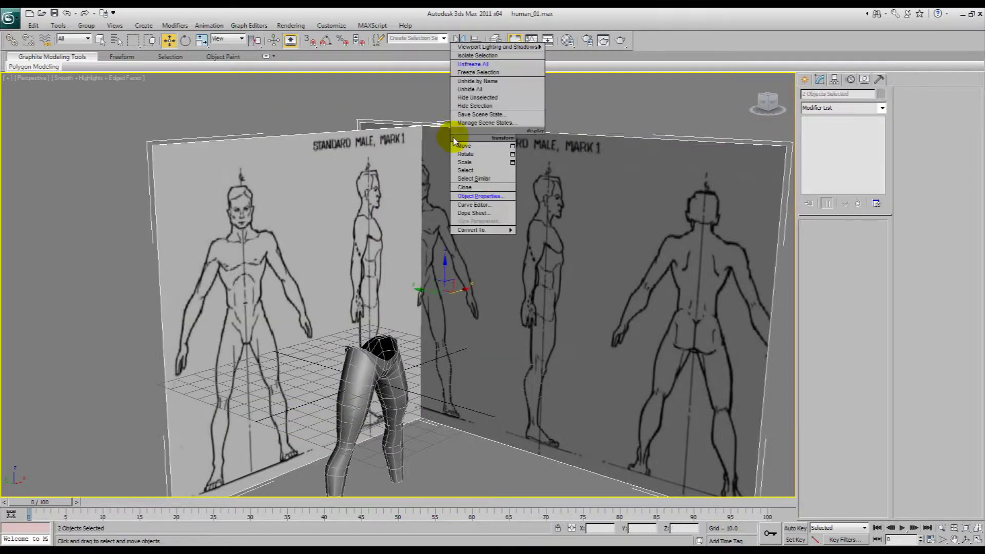
{"action": "left_click", "coordinate": [482, 72]}
- Orbit in close to the open waist of the leg mesh and render a test image of the perspective view
{"action": "key", "text": "ctrl+r"}
{"action": "mouse_move", "coordinate": [423, 220]}
{"action": "left_mouse_down"}
{"action": "mouse_move", "coordinate": [603, 214]}
{"action": "mouse_move", "coordinate": [472, 238]}
{"action": "mouse_move", "coordinate": [373, 218]}
{"action": "mouse_move", "coordinate": [383, 220]}
{"action": "mouse_move", "coordinate": [376, 241]}
{"action": "mouse_move", "coordinate": [398, 221]}
{"action": "mouse_move", "coordinate": [437, 248]}
{"action": "mouse_move", "coordinate": [375, 257]}
{"action": "mouse_move", "coordinate": [396, 242]}
{"action": "mouse_move", "coordinate": [408, 247]}
{"action": "left_mouse_up"}
{"action": "middle_click_drag", "start_coordinate": [409, 246], "coordinate": [415, 167]}
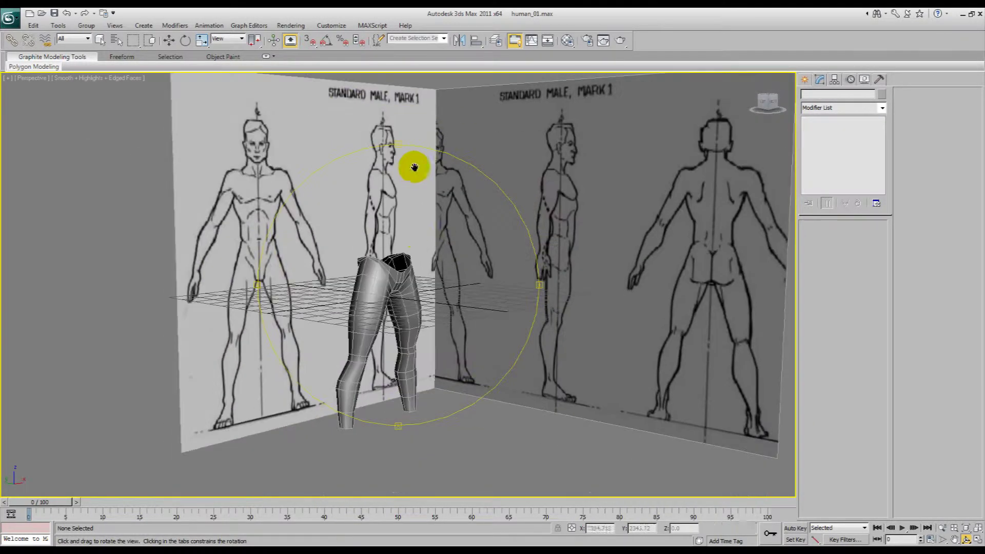
{"action": "left_click_drag", "start_coordinate": [417, 245], "coordinate": [396, 243]}
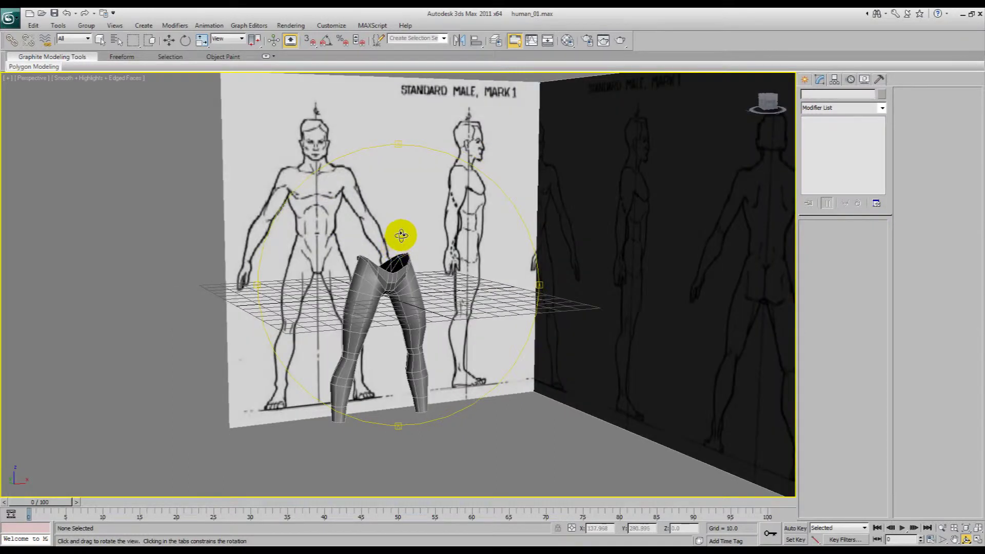
{"action": "left_click_drag", "start_coordinate": [406, 255], "coordinate": [445, 313]}
{"action": "scroll", "coordinate": [467, 255], "scroll_direction": "up", "scroll_amount": 5}
{"action": "key", "text": "shift+q"}
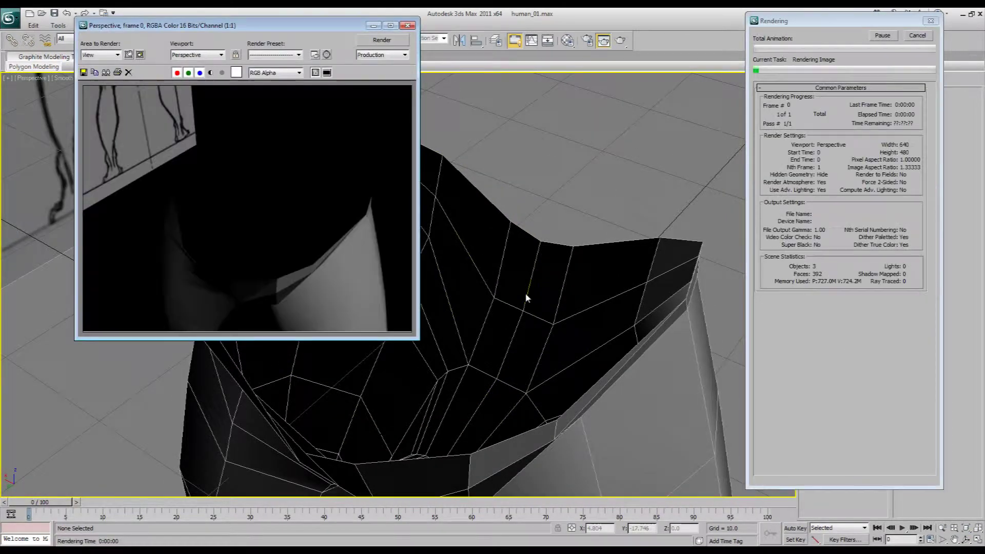
{"action": "left_click", "coordinate": [407, 26]}
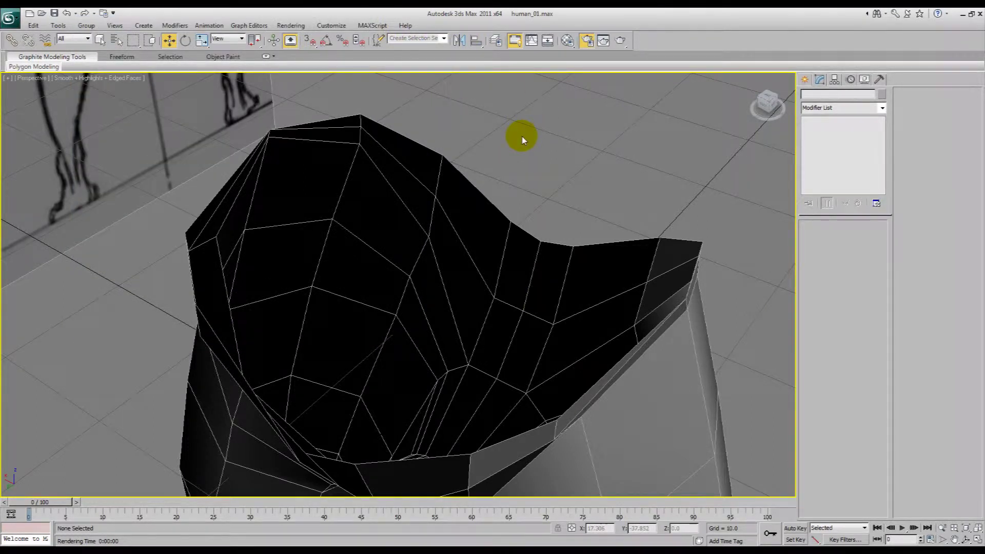
- Set the environment background colour to bright green and render the perspective view again to check the mesh's silhouette
{"action": "key", "text": "F10"}
{"action": "key", "text": "8"}
{"action": "left_click", "coordinate": [508, 43]}
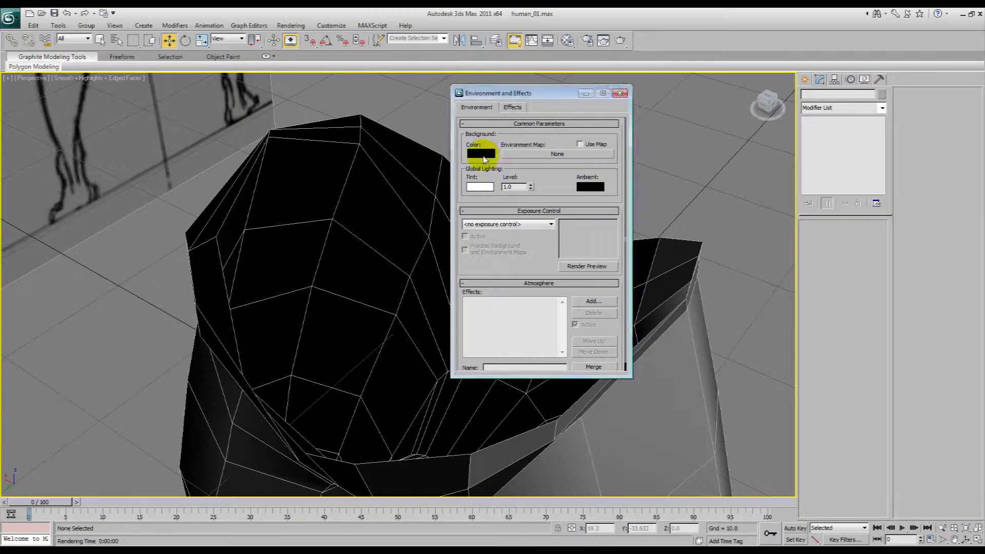
{"action": "left_click", "coordinate": [482, 154]}
{"action": "left_click", "coordinate": [226, 95]}
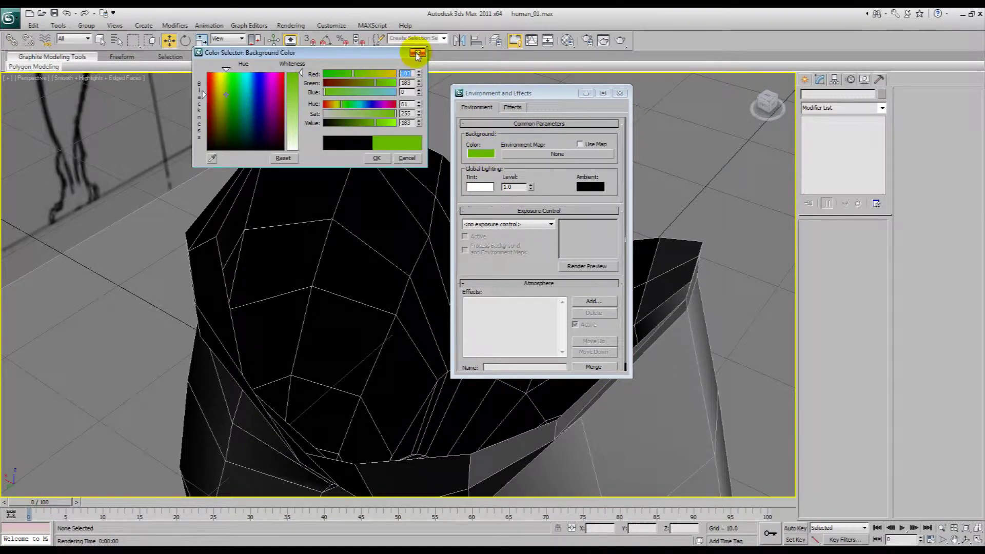
{"action": "left_click", "coordinate": [417, 53]}
{"action": "left_click", "coordinate": [481, 154]}
{"action": "left_click", "coordinate": [235, 85]}
{"action": "left_click", "coordinate": [378, 158]}
{"action": "left_click", "coordinate": [620, 94]}
{"action": "left_click", "coordinate": [621, 40]}
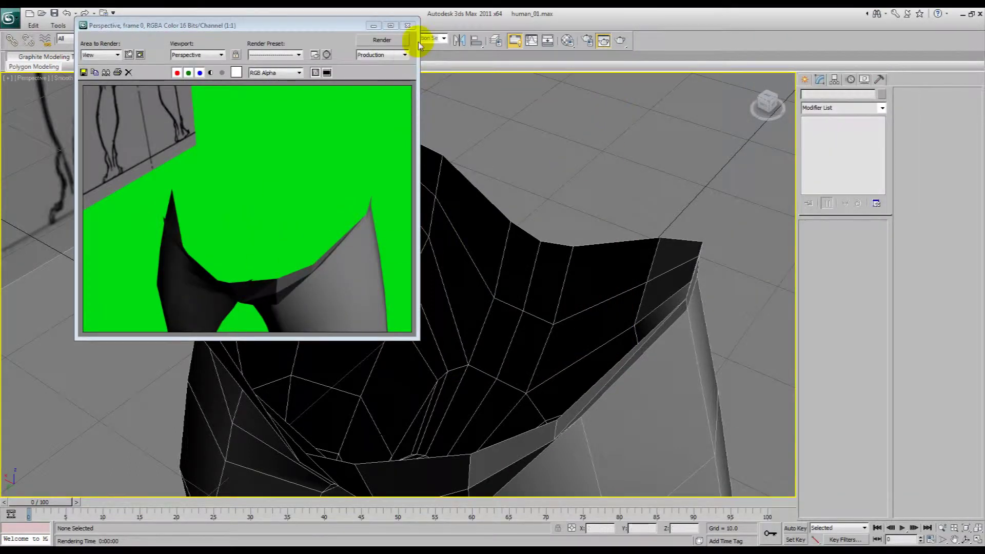
{"action": "left_click", "coordinate": [409, 26]}
- Select the whole leg mesh as an element and assign it to smoothing group 1
{"action": "middle_click_drag", "start_coordinate": [437, 99], "coordinate": [374, 279], "text": "alt"}
{"action": "left_click", "coordinate": [374, 279]}
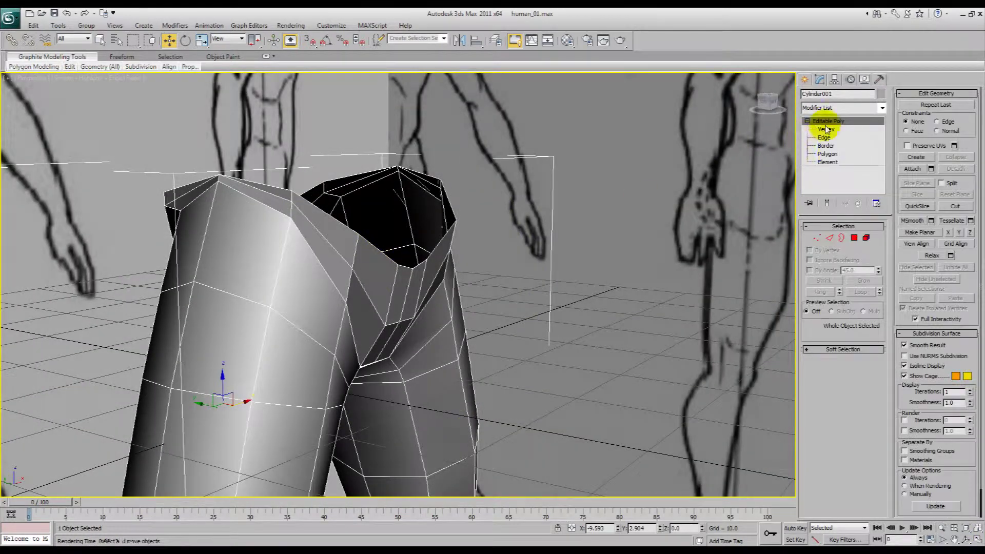
{"action": "left_click", "coordinate": [835, 162]}
{"action": "left_click", "coordinate": [407, 279]}
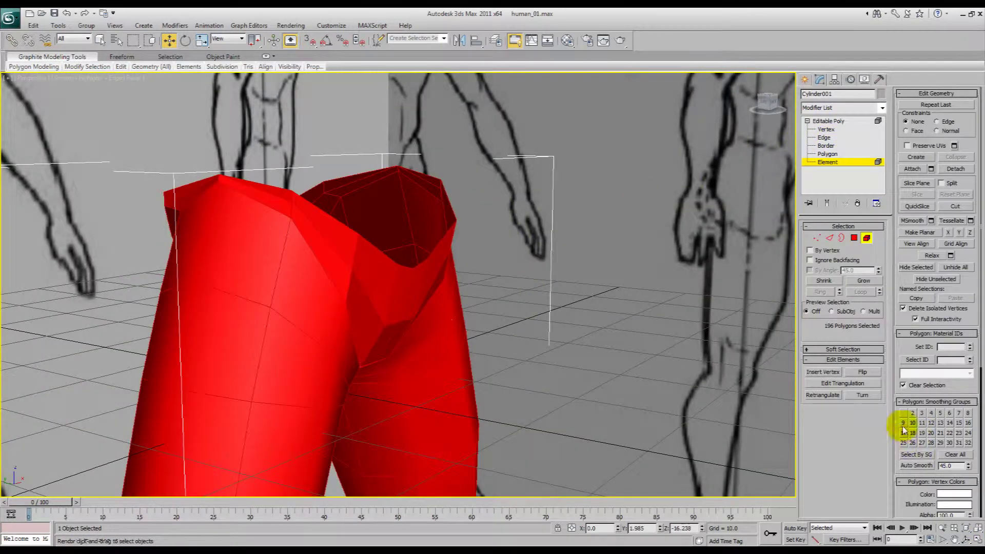
{"action": "left_click", "coordinate": [901, 413]}
{"action": "middle_click_drag", "start_coordinate": [644, 240], "coordinate": [651, 238]}
{"action": "key", "text": "F3"}
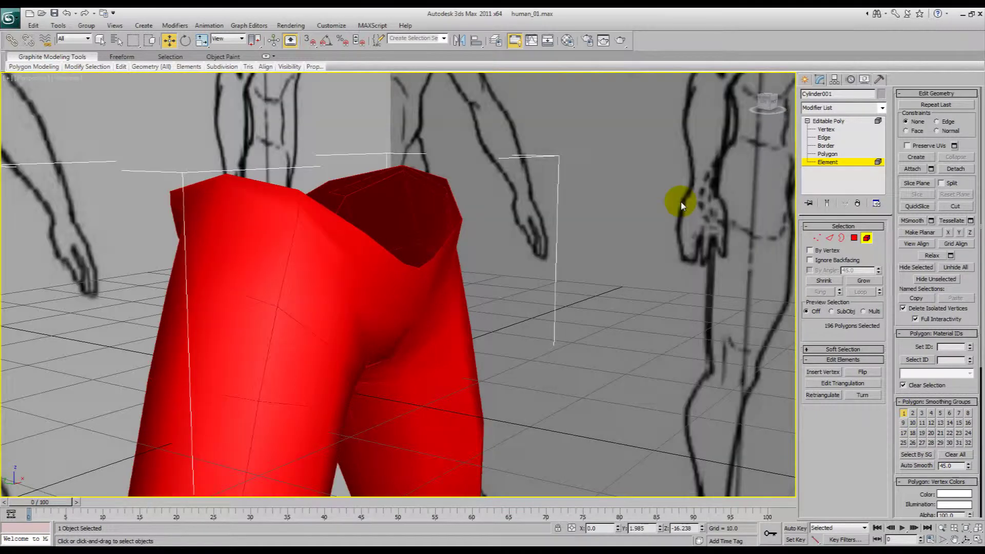
{"action": "left_click", "coordinate": [825, 121]}
{"action": "key", "text": "F4"}
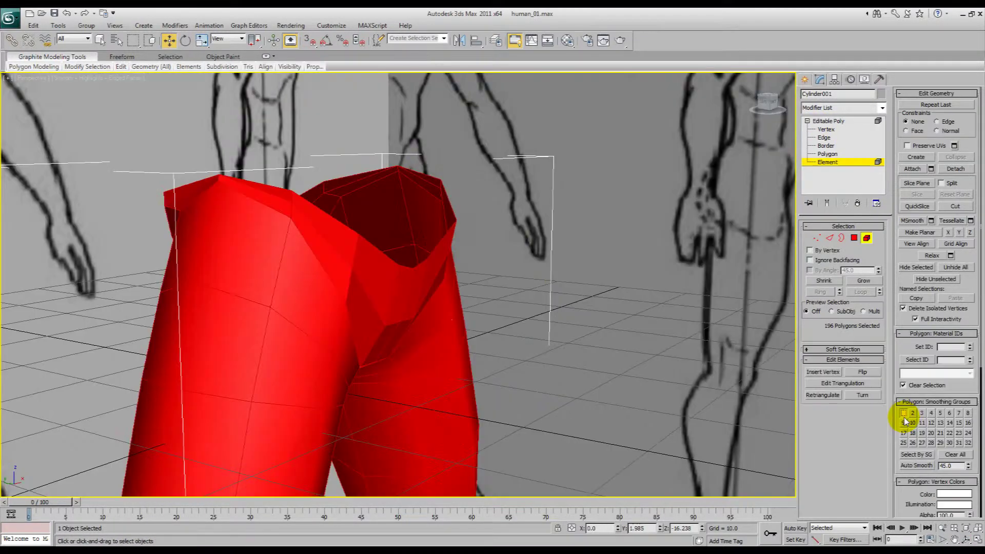
- Examine the smoothed surface around the back of the pelvis and crotch from several angles
{"action": "mouse_move", "coordinate": [518, 254]}
{"action": "middle_mouse_down", "text": "alt"}
{"action": "mouse_move", "coordinate": [416, 239]}
{"action": "mouse_move", "coordinate": [552, 227]}
{"action": "mouse_move", "coordinate": [596, 203]}
{"action": "mouse_move", "coordinate": [649, 240]}
{"action": "mouse_move", "coordinate": [600, 247]}
{"action": "mouse_move", "coordinate": [523, 233]}
{"action": "mouse_move", "coordinate": [523, 242]}
{"action": "mouse_move", "coordinate": [611, 237]}
{"action": "mouse_move", "coordinate": [538, 236]}
{"action": "mouse_move", "coordinate": [565, 235]}
{"action": "mouse_move", "coordinate": [467, 272]}
{"action": "mouse_move", "coordinate": [443, 270]}
{"action": "middle_mouse_up", "text": "alt"}
{"action": "key", "text": "F4"}
{"action": "key", "text": "f"}
{"action": "key", "text": "w"}
{"action": "key", "text": "z"}
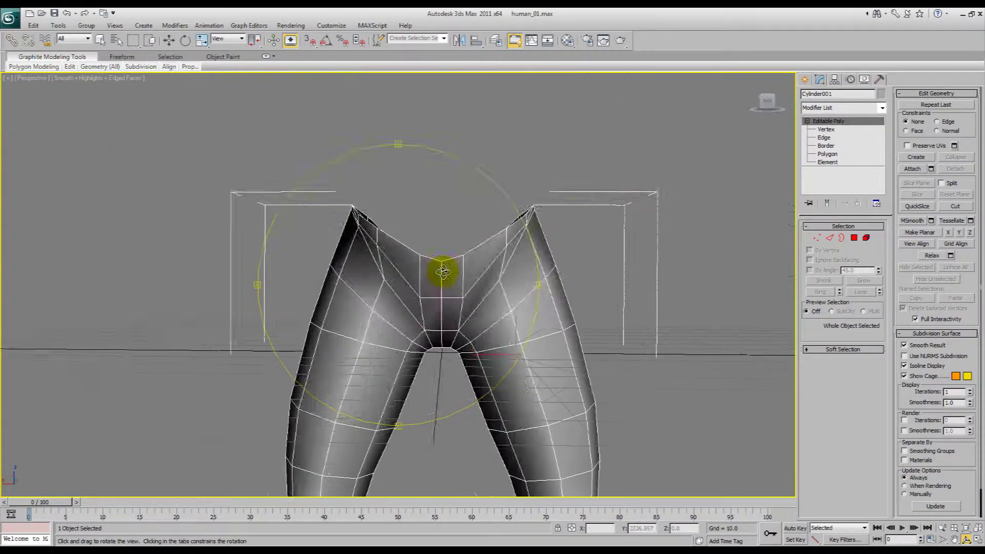
{"action": "middle_click_drag", "start_coordinate": [440, 271], "coordinate": [462, 275], "text": "alt"}
{"action": "scroll", "coordinate": [462, 275], "scroll_direction": "up", "scroll_amount": 3}
{"action": "left_click_drag", "start_coordinate": [462, 275], "coordinate": [421, 307]}
{"action": "scroll", "coordinate": [421, 307], "scroll_direction": "down", "scroll_amount": 5}
{"action": "key", "text": "w"}
{"action": "key", "text": "1"}
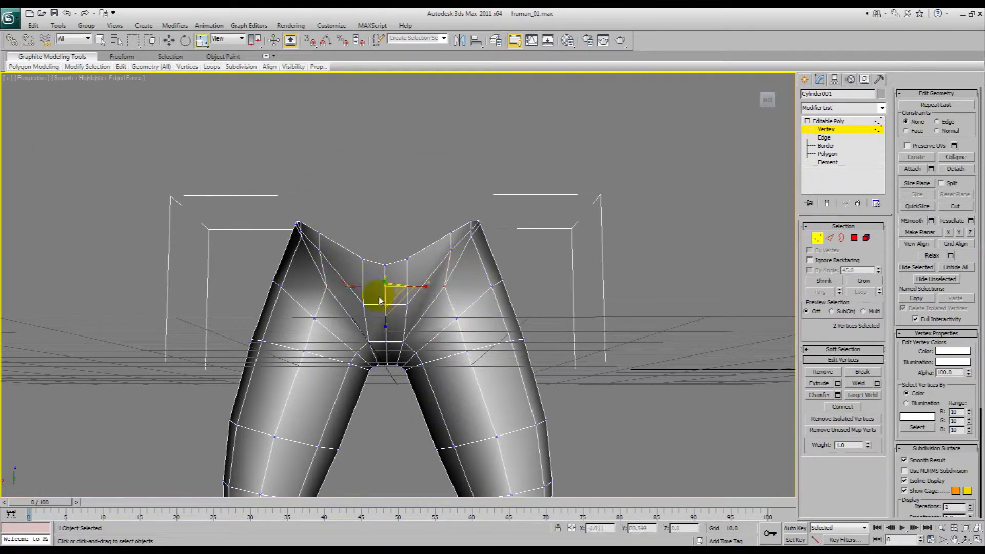
{"action": "middle_click_drag", "start_coordinate": [388, 264], "coordinate": [433, 345], "text": "alt"}
{"action": "scroll", "coordinate": [230, 327], "scroll_direction": "up", "scroll_amount": 5}
{"action": "scroll", "coordinate": [229, 327], "scroll_direction": "down", "scroll_amount": 3}
- Select the matching edges below the rim on both sides of the back and remove them together with their vertices
{"action": "middle_click_drag", "start_coordinate": [229, 327], "coordinate": [308, 295], "text": "alt"}
{"action": "key", "text": "2"}
{"action": "left_click", "coordinate": [282, 290]}
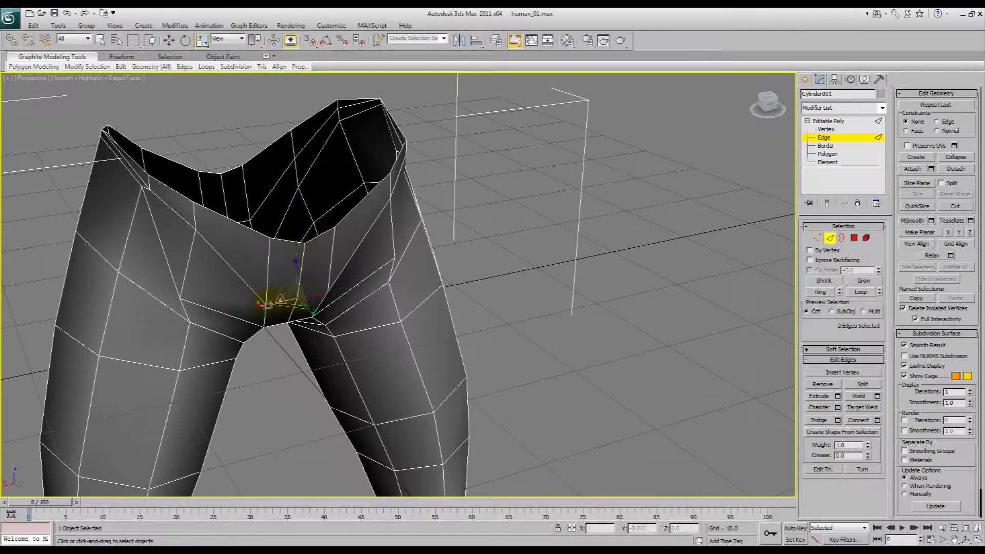
{"action": "key", "text": "1"}
{"action": "key", "text": "w"}
{"action": "key", "text": "2"}
{"action": "middle_click_drag", "start_coordinate": [279, 328], "coordinate": [329, 308], "text": "alt"}
{"action": "left_click", "coordinate": [382, 191], "text": "ctrl"}
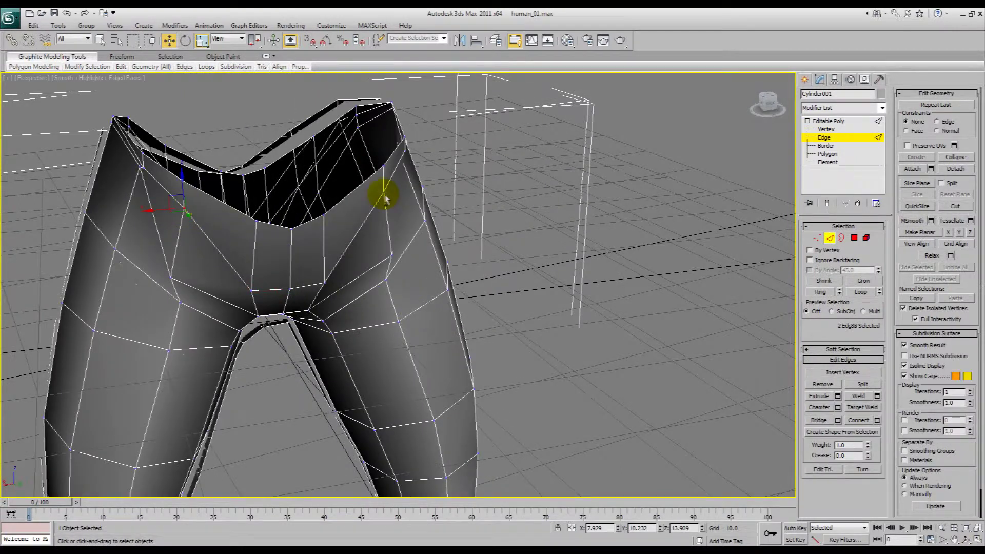
{"action": "key", "text": "ctrl+BackSpace"}
- Select two mirrored vertices on the back of the pelvis and scale them slightly closer together horizontally
{"action": "key", "text": "1"}
{"action": "left_click", "coordinate": [292, 227]}
{"action": "middle_click_drag", "start_coordinate": [381, 192], "coordinate": [251, 276], "text": "alt"}
{"action": "middle_click_drag", "start_coordinate": [323, 274], "coordinate": [354, 263], "text": "alt"}
{"action": "mouse_move", "coordinate": [314, 237]}
{"action": "middle_mouse_down", "text": "alt"}
{"action": "mouse_move", "coordinate": [409, 248]}
{"action": "mouse_move", "coordinate": [263, 246]}
{"action": "mouse_move", "coordinate": [252, 278]}
{"action": "mouse_move", "coordinate": [352, 272]}
{"action": "mouse_move", "coordinate": [399, 262]}
{"action": "mouse_move", "coordinate": [342, 241]}
{"action": "mouse_move", "coordinate": [439, 235]}
{"action": "mouse_move", "coordinate": [286, 221]}
{"action": "mouse_move", "coordinate": [409, 246]}
{"action": "middle_mouse_up", "text": "alt"}
{"action": "left_click", "coordinate": [373, 217]}
{"action": "left_click", "coordinate": [181, 217], "text": "ctrl"}
{"action": "key", "text": "r"}
{"action": "left_click_drag", "start_coordinate": [237, 216], "coordinate": [246, 217]}
- Move the two selected back vertices slightly backward along the Y axis to round out the buttocks
{"action": "mouse_move", "coordinate": [240, 215]}
{"action": "middle_mouse_down", "text": "alt"}
{"action": "mouse_move", "coordinate": [308, 209]}
{"action": "mouse_move", "coordinate": [279, 193]}
{"action": "mouse_move", "coordinate": [183, 187]}
{"action": "mouse_move", "coordinate": [406, 202]}
{"action": "mouse_move", "coordinate": [384, 187]}
{"action": "mouse_move", "coordinate": [576, 242]}
{"action": "mouse_move", "coordinate": [414, 307]}
{"action": "mouse_move", "coordinate": [487, 323]}
{"action": "mouse_move", "coordinate": [273, 293]}
{"action": "middle_mouse_up", "text": "alt"}
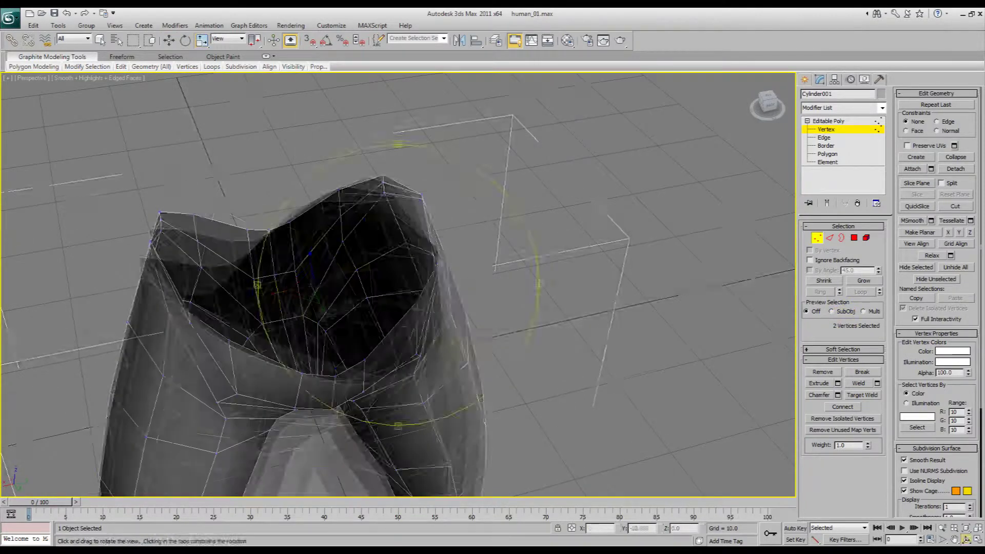
{"action": "middle_click_drag", "start_coordinate": [450, 346], "coordinate": [411, 233], "text": "alt"}
{"action": "key", "text": "w"}
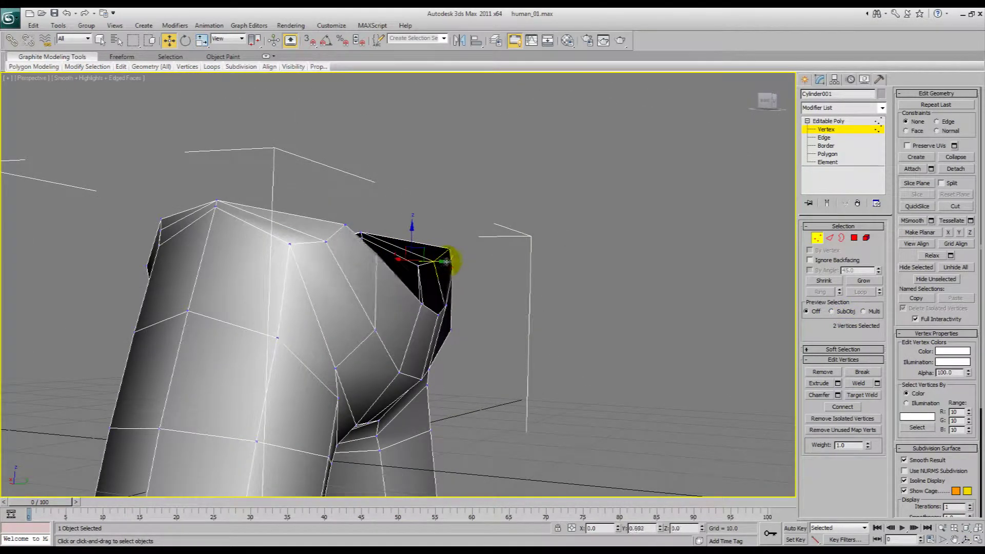
{"action": "middle_click_drag", "start_coordinate": [447, 262], "coordinate": [412, 329], "text": "alt"}
{"action": "middle_click_drag", "start_coordinate": [431, 279], "coordinate": [457, 362], "text": "alt"}
{"action": "middle_click_drag", "start_coordinate": [469, 410], "coordinate": [463, 260], "text": "alt"}
- Compare the pelvis profile with the side reference image in the left view
{"action": "key", "text": "f"}
{"action": "key", "text": "l"}
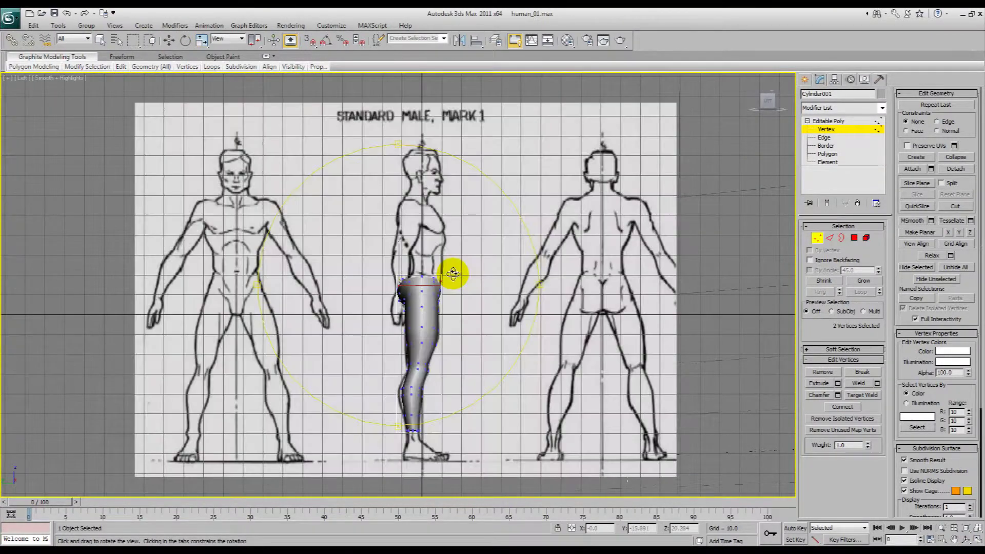
{"action": "scroll", "coordinate": [457, 285], "scroll_direction": "up", "scroll_amount": 8}
{"action": "middle_click_drag", "start_coordinate": [459, 250], "coordinate": [387, 297]}
{"action": "scroll", "coordinate": [435, 281], "scroll_direction": "up", "scroll_amount": 8}
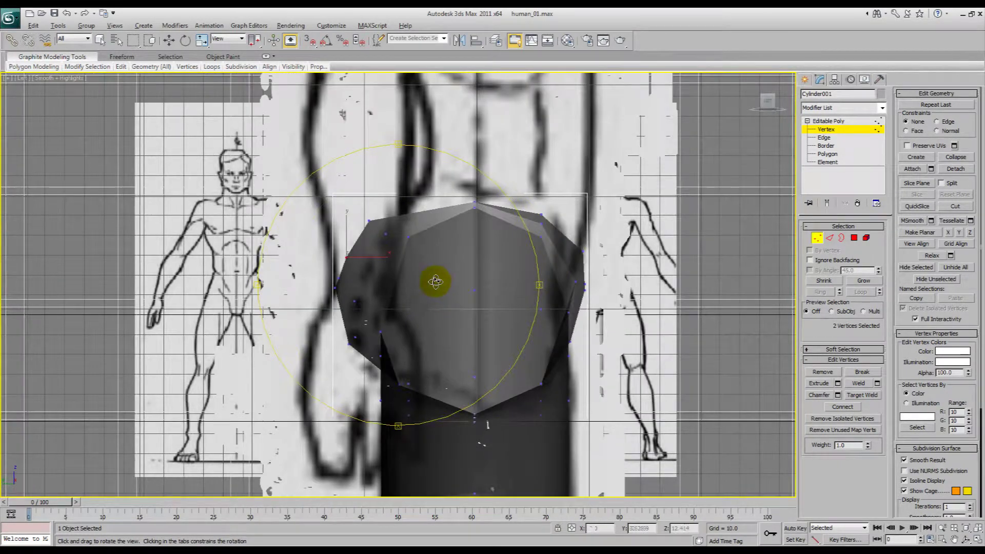
{"action": "left_click_drag", "start_coordinate": [425, 278], "coordinate": [318, 205]}
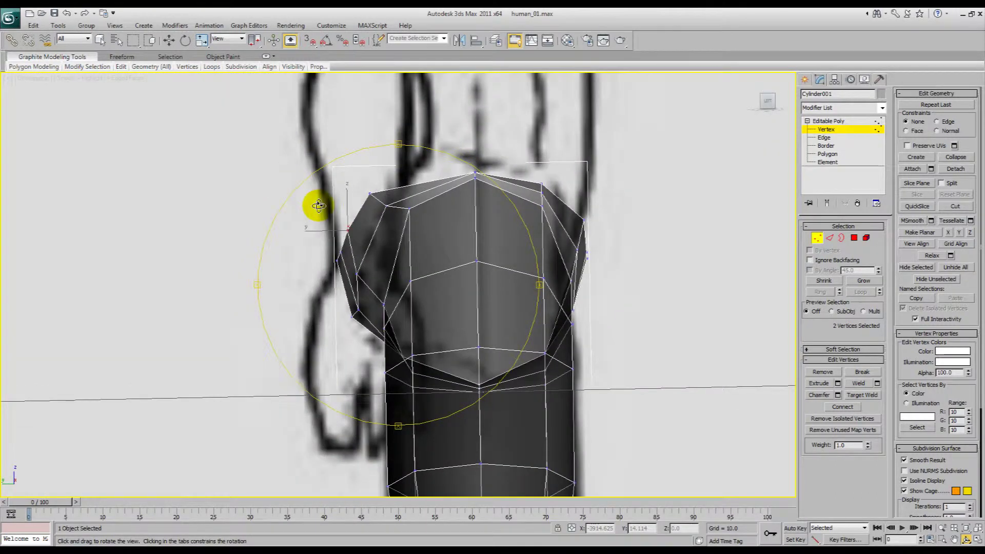
{"action": "key", "text": "shift+z"}
{"action": "key", "text": "shift+z"}
{"action": "right_click", "coordinate": [350, 235]}
{"action": "key", "text": "q"}
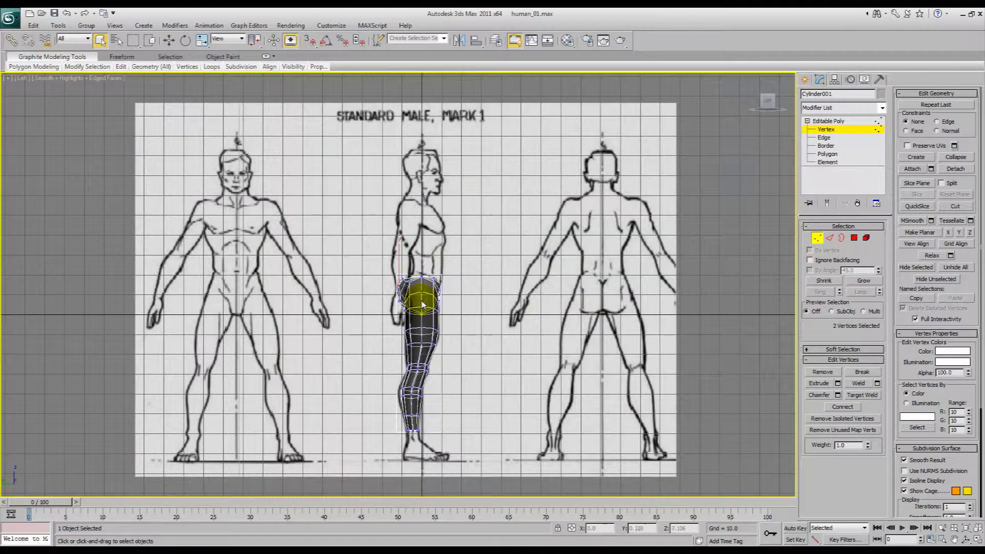
- Narrow the vertex selection on the buttocks in the left view and shift the selected vertices slightly forward
{"action": "key", "text": "z"}
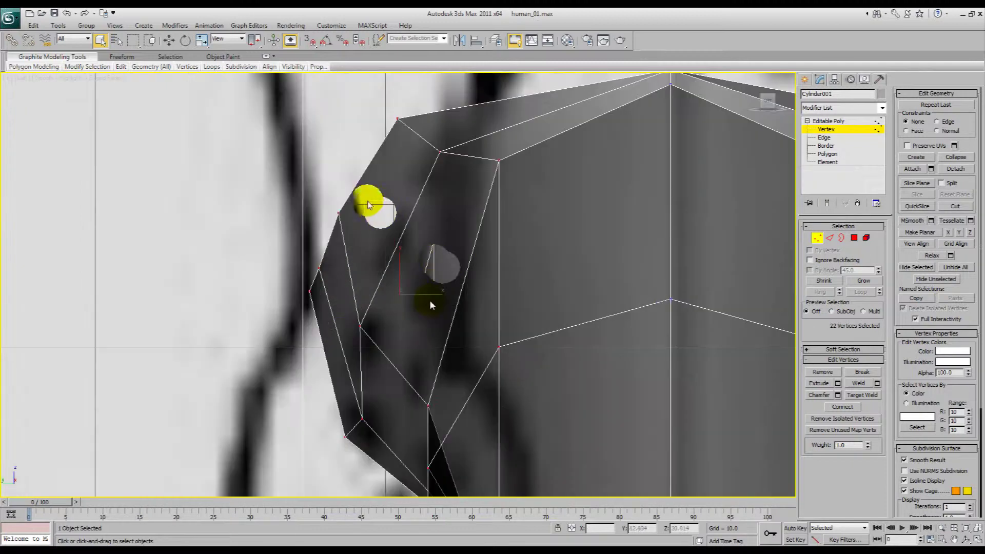
{"action": "left_click_drag", "start_coordinate": [366, 200], "coordinate": [422, 252], "text": "alt"}
{"action": "left_click_drag", "start_coordinate": [329, 242], "coordinate": [396, 364], "text": "alt"}
{"action": "key", "text": "r"}
{"action": "key", "text": "w"}
{"action": "mouse_move", "coordinate": [427, 279]}
{"action": "left_mouse_down"}
{"action": "mouse_move", "coordinate": [433, 307]}
{"action": "mouse_move", "coordinate": [444, 278]}
{"action": "mouse_move", "coordinate": [434, 278]}
{"action": "left_mouse_up"}
- Raise the front rim vertices slightly in the left view to follow the side reference
{"action": "middle_click_drag", "start_coordinate": [446, 257], "coordinate": [422, 286]}
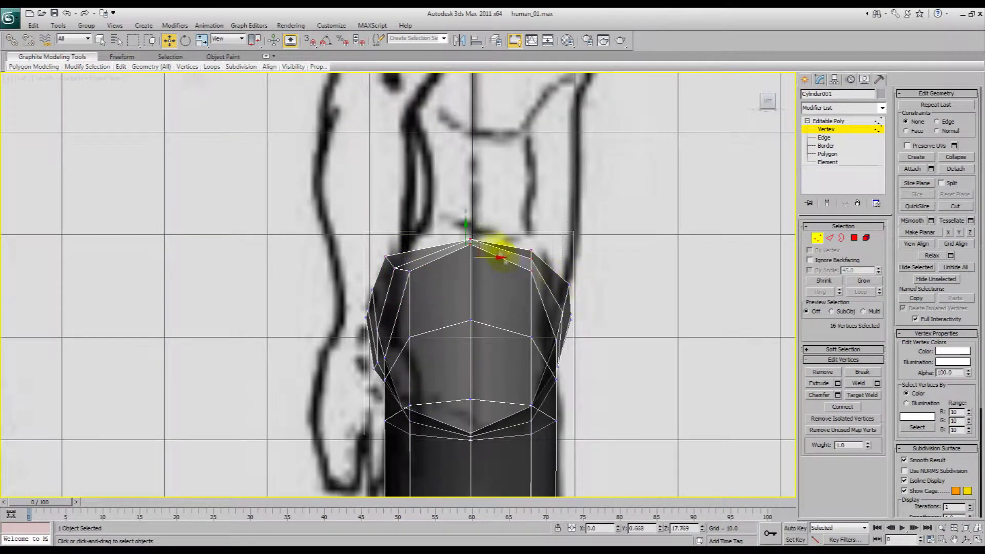
{"action": "left_click_drag", "start_coordinate": [490, 235], "coordinate": [493, 227]}
{"action": "left_click_drag", "start_coordinate": [567, 274], "coordinate": [572, 262]}
- Select the upper border in the front view and extrude it upward toward the waist of the reference
{"action": "key", "text": "p"}
{"action": "middle_click_drag", "start_coordinate": [559, 265], "coordinate": [397, 265], "text": "alt"}
{"action": "key", "text": "f"}
{"action": "key", "text": "z"}
{"action": "scroll", "coordinate": [397, 264], "scroll_direction": "down", "scroll_amount": 8}
{"action": "scroll", "coordinate": [403, 259], "scroll_direction": "up", "scroll_amount": 4}
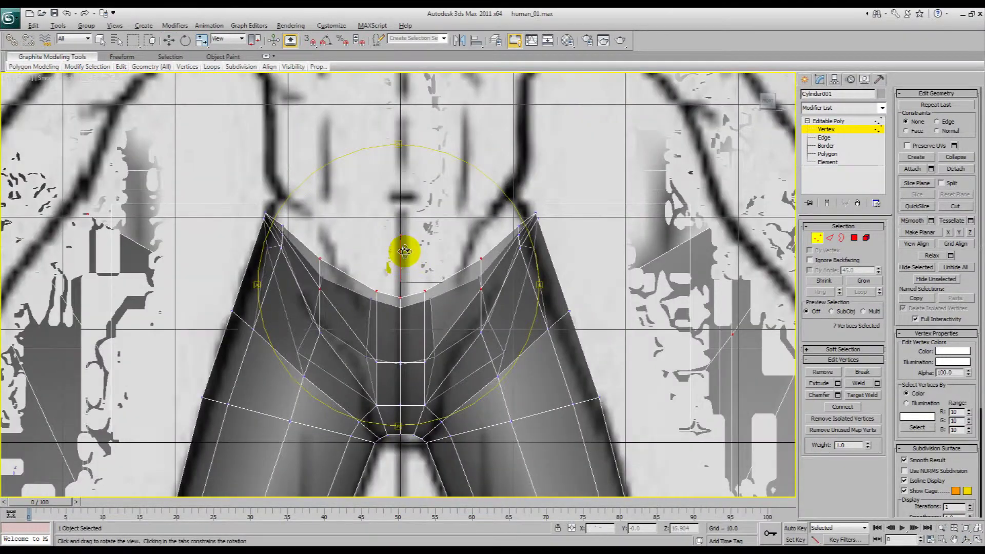
{"action": "key", "text": "z"}
{"action": "scroll", "coordinate": [409, 248], "scroll_direction": "down", "scroll_amount": 6}
{"action": "key", "text": "w"}
{"action": "key", "text": "3"}
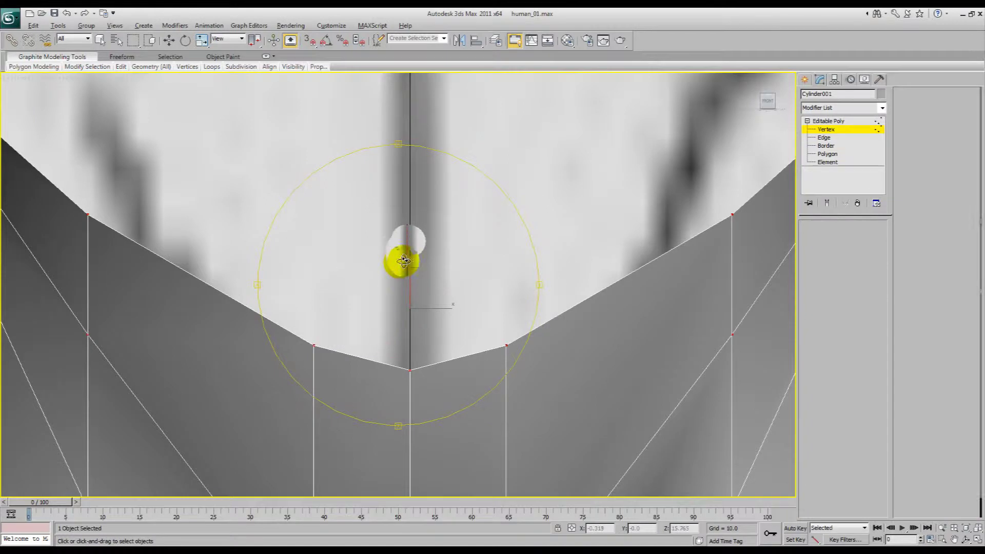
{"action": "left_click_drag", "start_coordinate": [407, 271], "coordinate": [365, 295]}
{"action": "scroll", "coordinate": [410, 218], "scroll_direction": "down", "scroll_amount": 3}
{"action": "left_click_drag", "start_coordinate": [410, 217], "coordinate": [413, 191], "text": "shift"}
- Flatten the new border into a level line and move it to the hip height of the front reference
{"action": "left_click", "coordinate": [262, 67]}
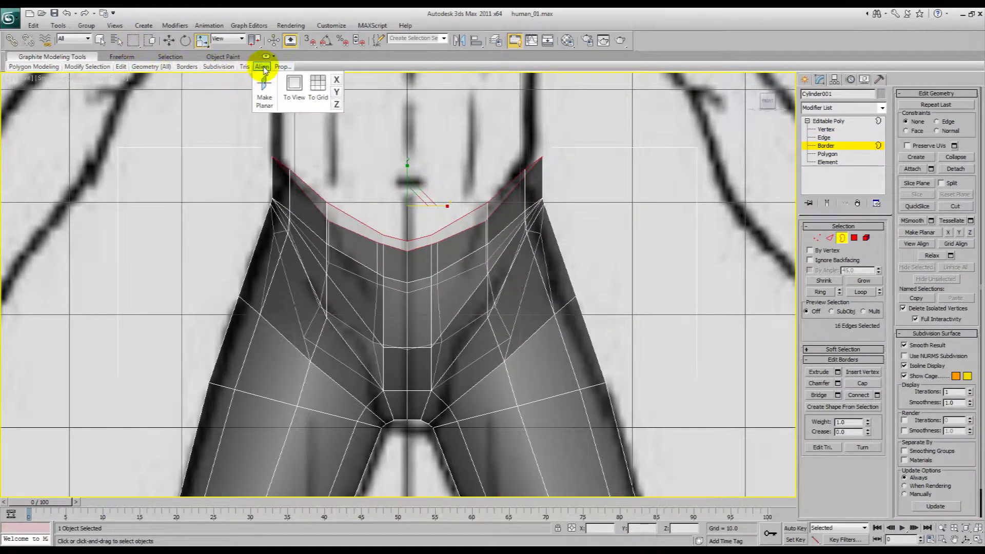
{"action": "left_click", "coordinate": [337, 92]}
{"action": "key", "text": "w"}
{"action": "left_click_drag", "start_coordinate": [408, 182], "coordinate": [415, 171]}
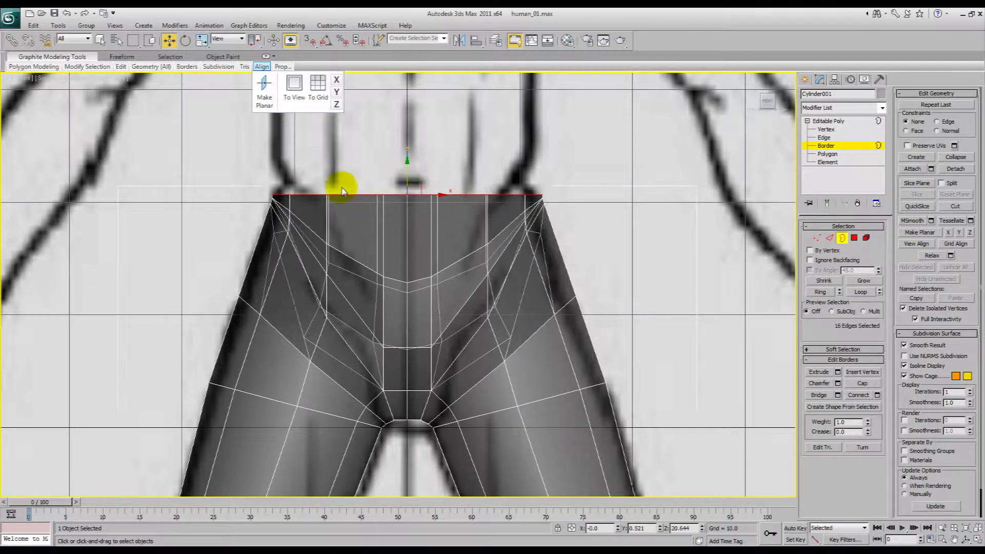
- Collapse the short vertical edges at both outer hip corners of the upper rim in the front view
{"action": "scroll", "coordinate": [341, 192], "scroll_direction": "up", "scroll_amount": 6}
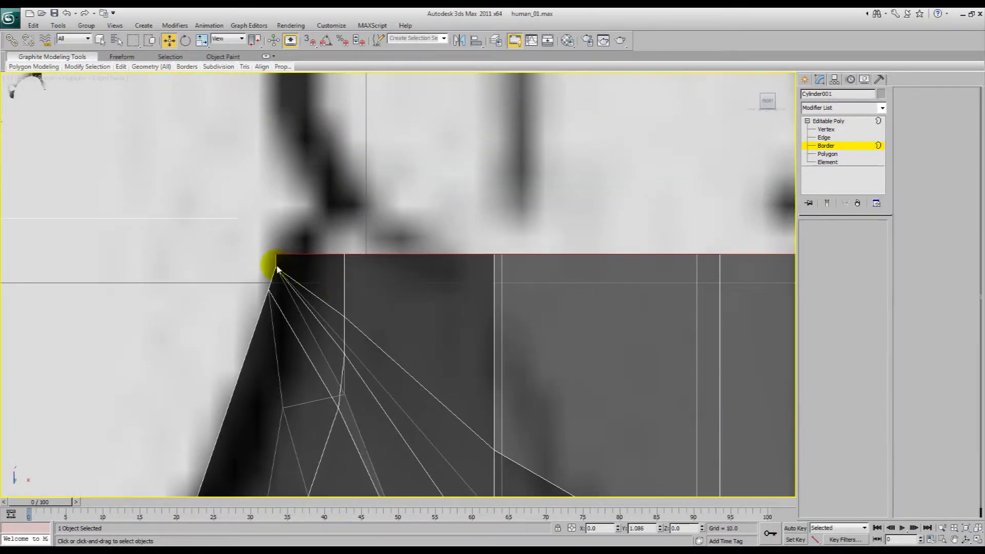
{"action": "key", "text": "2"}
{"action": "middle_click_drag", "start_coordinate": [483, 250], "coordinate": [475, 248]}
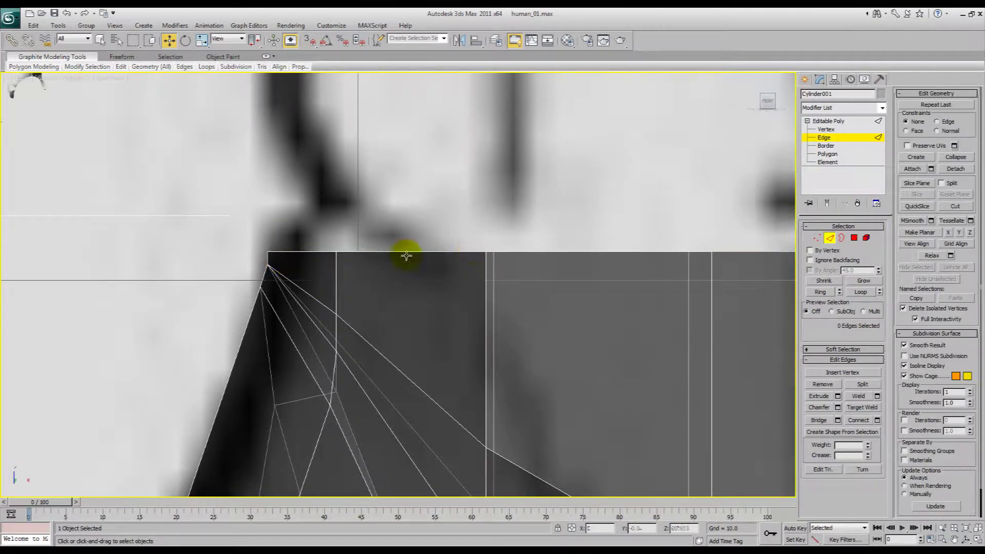
{"action": "left_click", "coordinate": [206, 289]}
{"action": "middle_click_drag", "start_coordinate": [313, 272], "coordinate": [231, 235]}
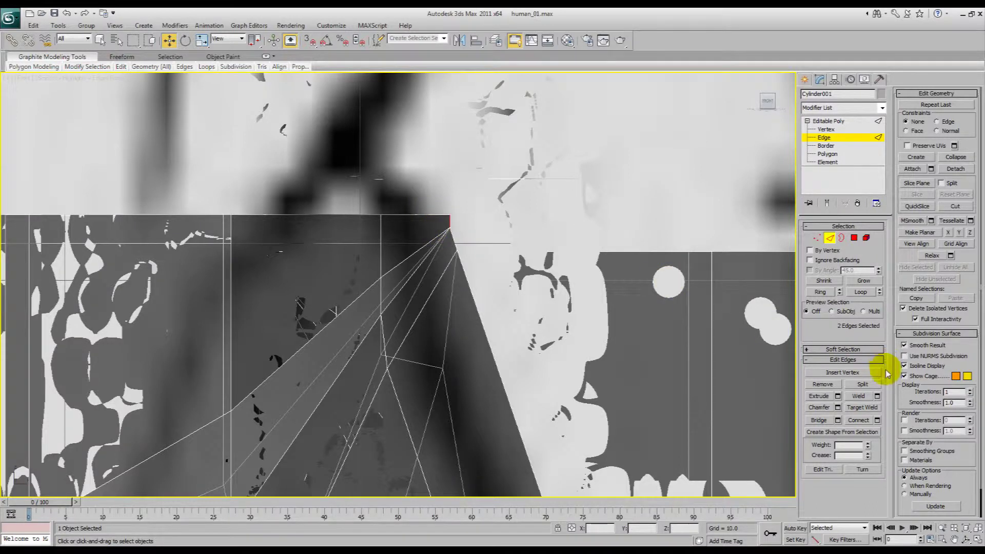
{"action": "left_click", "coordinate": [957, 158]}
- Select the full ring of upper rim vertices, flatten it into a level line and adjust its height to the front reference
{"action": "middle_click_drag", "start_coordinate": [292, 273], "coordinate": [617, 252]}
{"action": "key", "text": "1"}
{"action": "left_click_drag", "start_coordinate": [214, 237], "coordinate": [301, 266]}
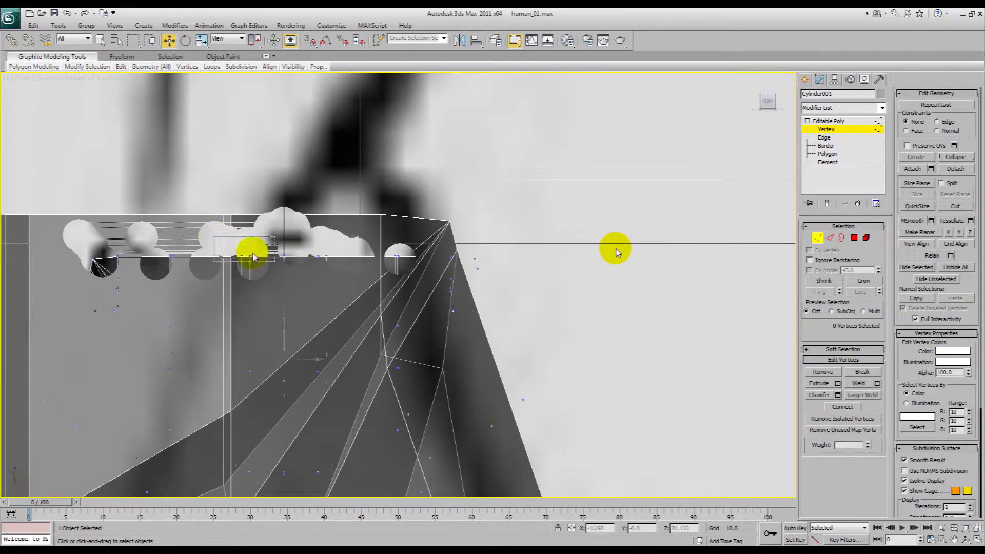
{"action": "mouse_move", "coordinate": [84, 67]}
{"action": "left_click", "coordinate": [86, 120]}
{"action": "mouse_move", "coordinate": [271, 71]}
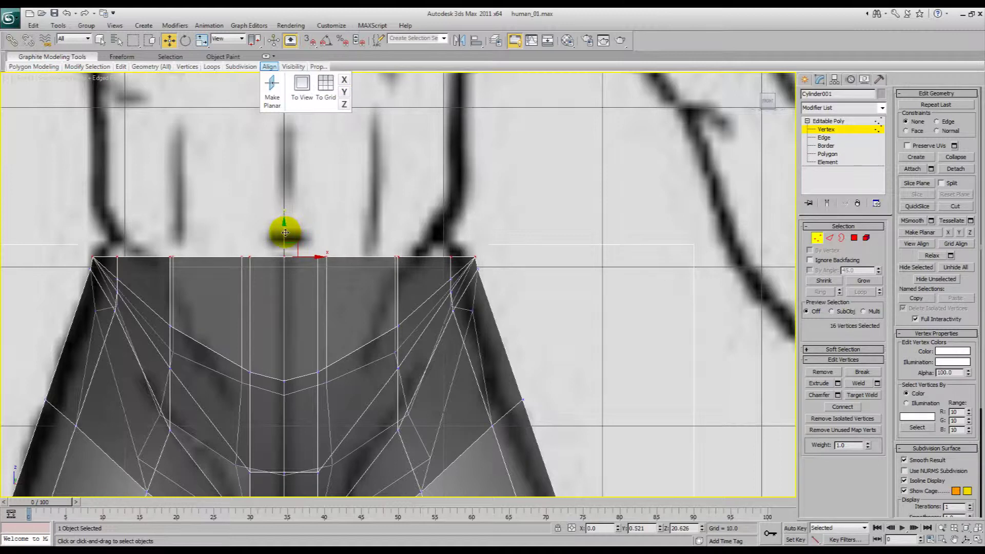
{"action": "left_click_drag", "start_coordinate": [285, 233], "coordinate": [293, 239]}
- Scale the vertices on the front of the pelvis vertically in the front view
{"action": "middle_click_drag", "start_coordinate": [288, 242], "coordinate": [385, 214]}
{"action": "key", "text": "F4"}
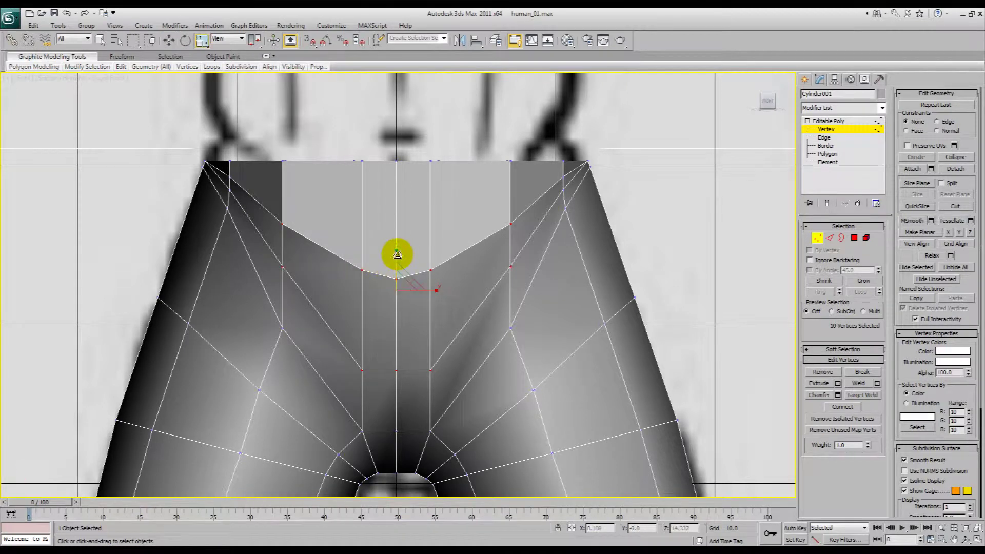
{"action": "left_click_drag", "start_coordinate": [398, 254], "coordinate": [379, 233]}
{"action": "key", "text": "ctrl+r"}
{"action": "right_click", "coordinate": [369, 251]}
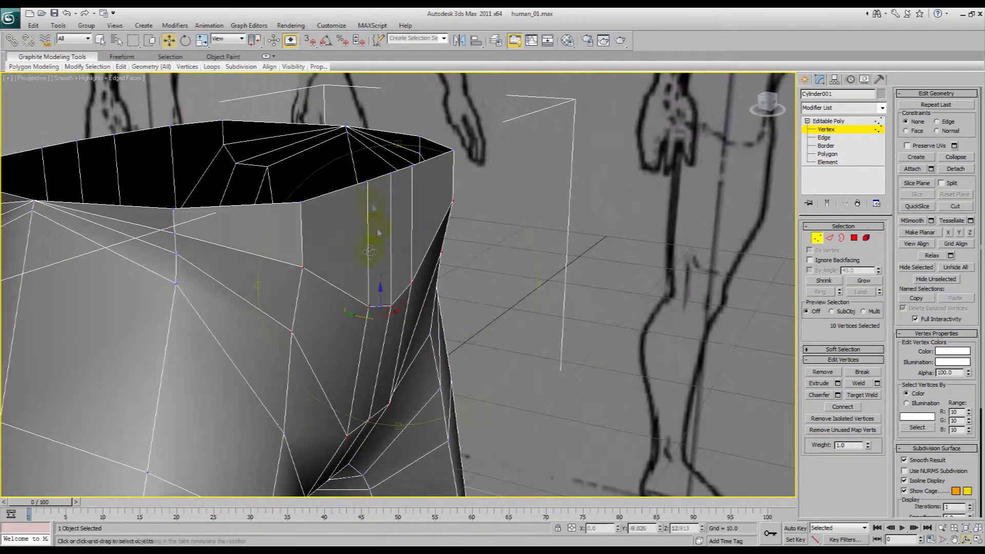
- Turn off the see-through display and examine the front of the pelvis in perspective, with and without its edges
{"action": "left_click", "coordinate": [396, 180]}
{"action": "key", "text": "alt+x"}
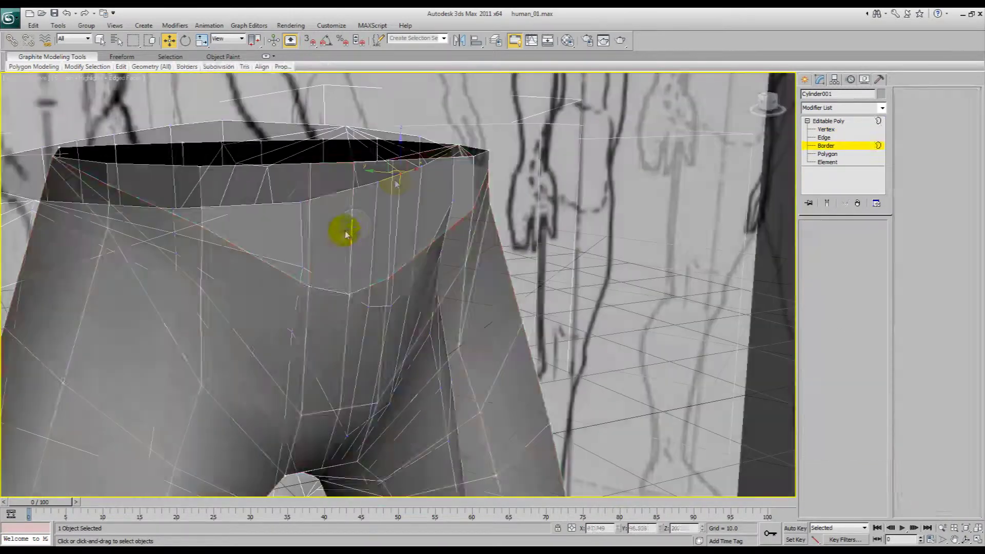
{"action": "left_click", "coordinate": [335, 304]}
{"action": "key", "text": "ctrl+r"}
{"action": "key", "text": "F4"}
{"action": "scroll", "coordinate": [405, 258], "scroll_direction": "down", "scroll_amount": 5}
{"action": "left_click_drag", "start_coordinate": [404, 259], "coordinate": [369, 299]}
{"action": "key", "text": "w"}
{"action": "left_click", "coordinate": [384, 308]}
{"action": "key", "text": "F4"}
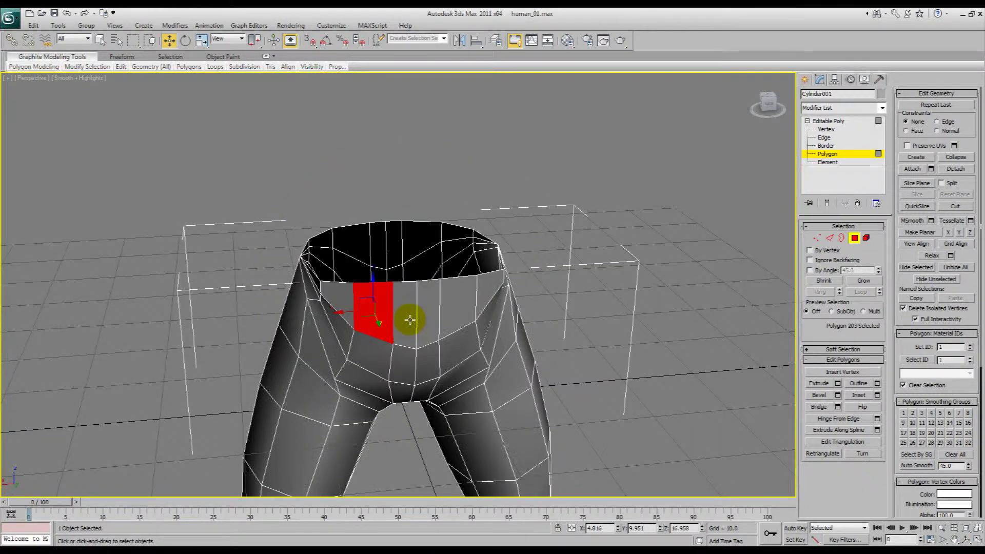
- Scale the matching edge pairs along the lower belly curve vertically to even out the curve
{"action": "middle_click_drag", "start_coordinate": [452, 313], "coordinate": [463, 322], "text": "alt"}
{"action": "middle_click_drag", "start_coordinate": [475, 268], "coordinate": [414, 332], "text": "alt"}
{"action": "key", "text": "2"}
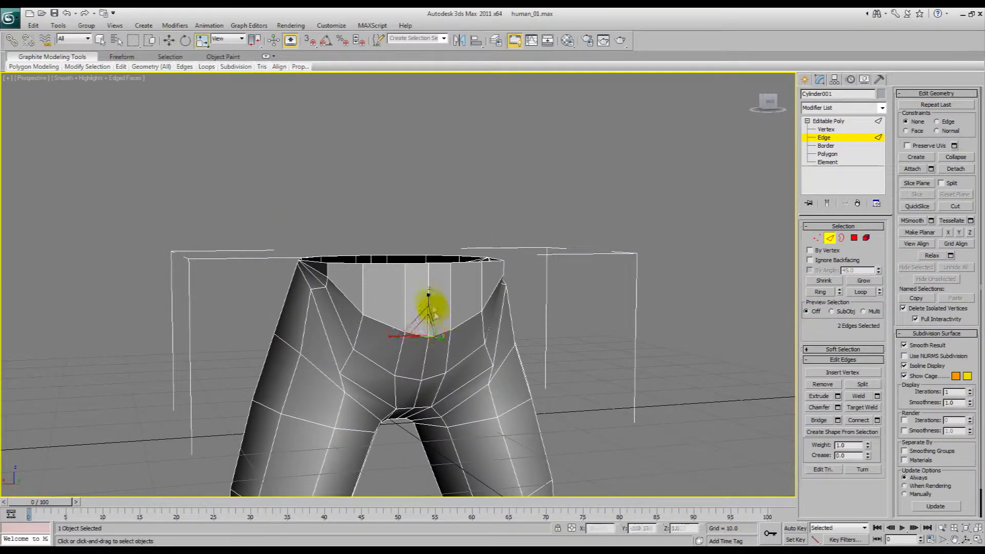
{"action": "left_click_drag", "start_coordinate": [428, 304], "coordinate": [428, 316]}
{"action": "middle_click_drag", "start_coordinate": [400, 332], "coordinate": [414, 324], "text": "alt"}
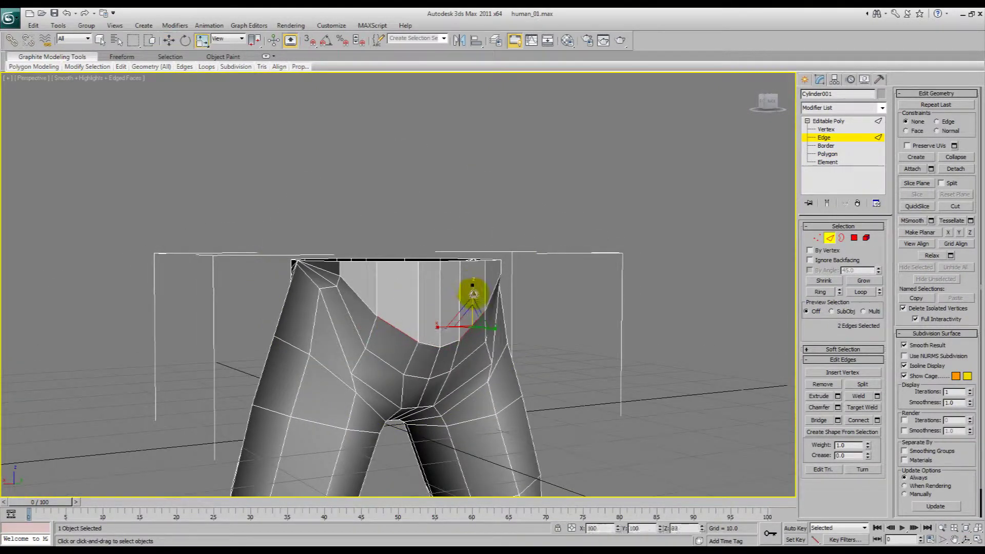
{"action": "key", "text": "1"}
{"action": "middle_click_drag", "start_coordinate": [440, 319], "coordinate": [405, 326], "text": "alt"}
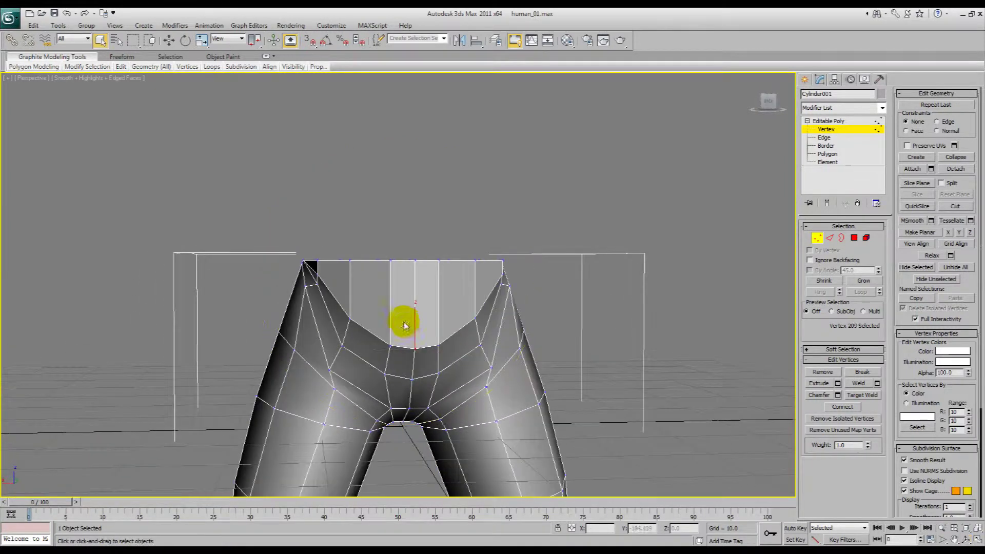
- Delete the two polygons flanking the front belly panel, one on each side
{"action": "left_click", "coordinate": [824, 138]}
{"action": "left_click", "coordinate": [828, 154]}
{"action": "left_click", "coordinate": [507, 282]}
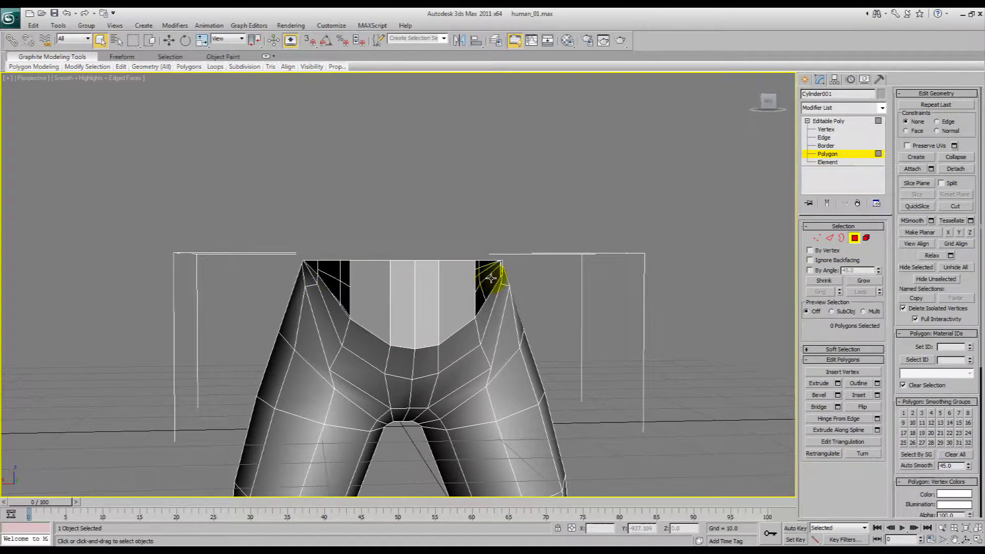
- Connect the vertical edges of the front belly panel with a horizontal edge row across its middle
{"action": "left_click", "coordinate": [824, 137]}
{"action": "left_click", "coordinate": [365, 281]}
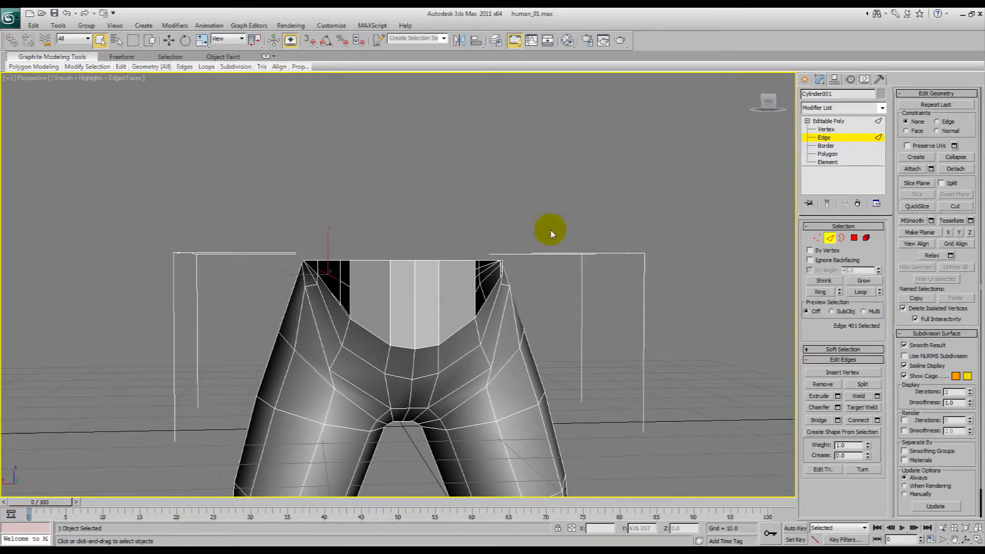
{"action": "key", "text": "w"}
{"action": "middle_click_drag", "start_coordinate": [537, 245], "coordinate": [336, 247], "text": "alt"}
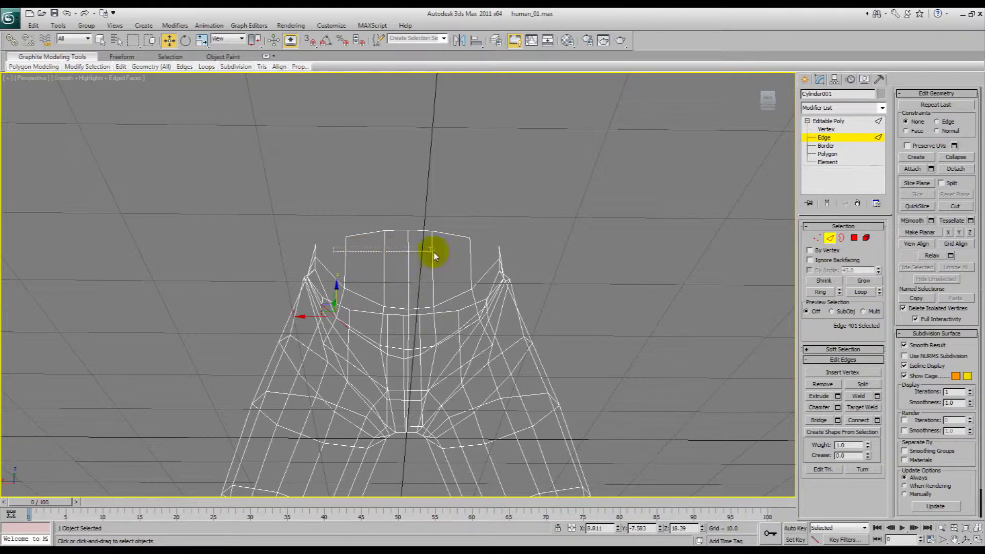
{"action": "left_click_drag", "start_coordinate": [449, 258], "coordinate": [490, 263]}
{"action": "key", "text": "F3"}
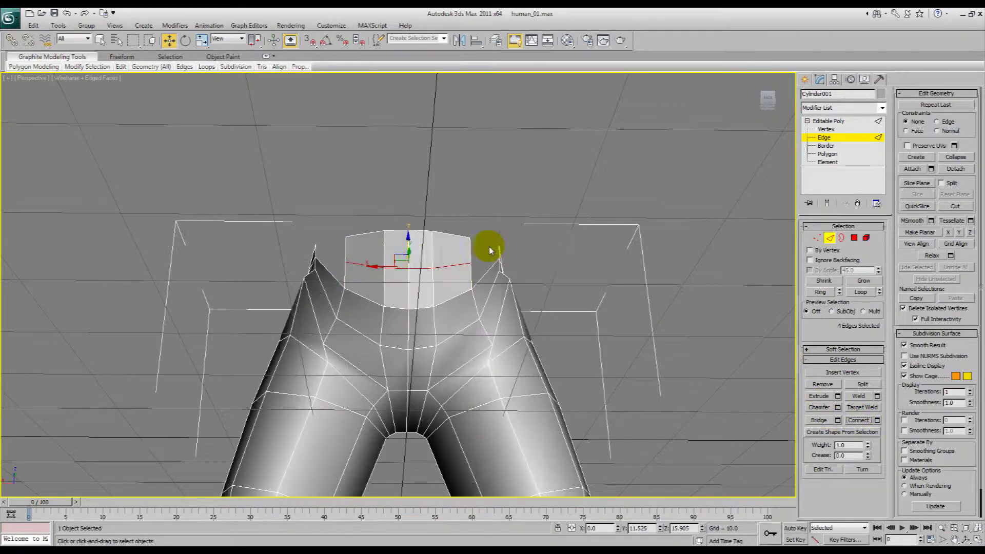
- Bridge the upper open edge of the belly panel to the hip edge on both sides of the body
{"action": "mouse_move", "coordinate": [453, 251]}
{"action": "middle_mouse_down", "text": "alt"}
{"action": "mouse_move", "coordinate": [418, 292]}
{"action": "mouse_move", "coordinate": [384, 307]}
{"action": "mouse_move", "coordinate": [505, 319]}
{"action": "middle_mouse_up", "text": "alt"}
{"action": "scroll", "coordinate": [402, 298], "scroll_direction": "up", "scroll_amount": 4}
{"action": "left_click", "coordinate": [446, 249], "text": "ctrl"}
{"action": "middle_click_drag", "start_coordinate": [459, 253], "coordinate": [417, 262], "text": "alt"}
{"action": "left_click", "coordinate": [393, 177]}
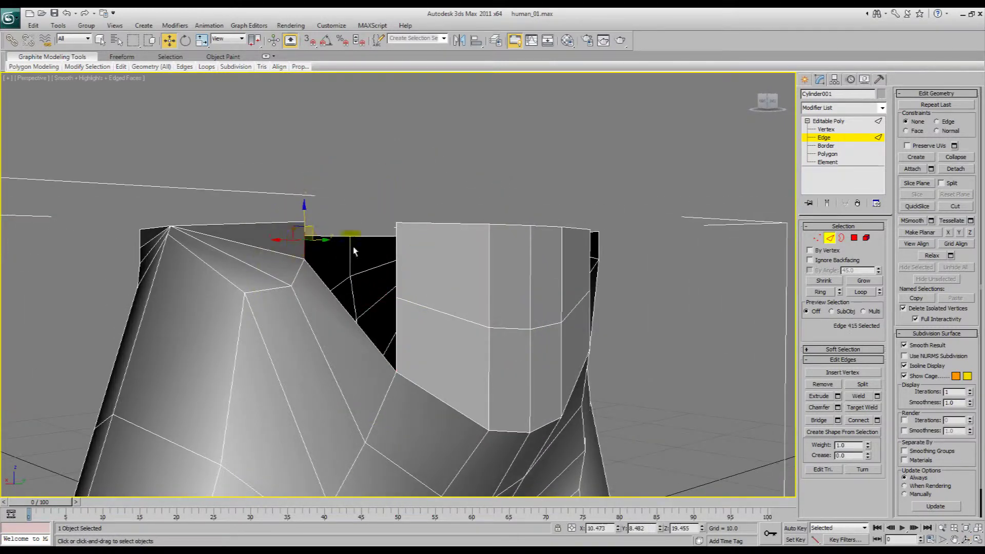
{"action": "left_click", "coordinate": [838, 420]}
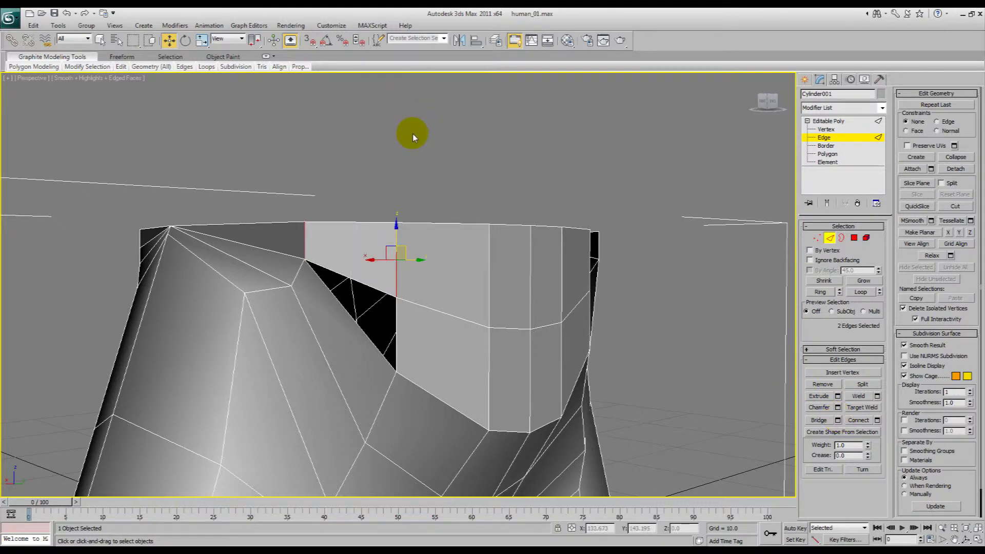
{"action": "mouse_move", "coordinate": [522, 269]}
{"action": "middle_mouse_down", "text": "alt"}
{"action": "mouse_move", "coordinate": [409, 269]}
{"action": "mouse_move", "coordinate": [519, 265]}
{"action": "middle_mouse_up", "text": "alt"}
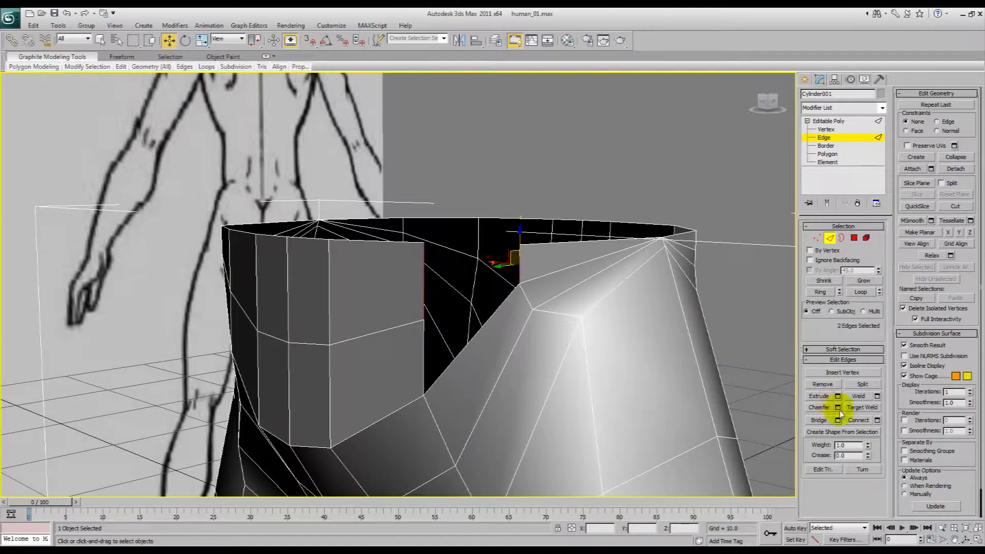
{"action": "left_click", "coordinate": [825, 423]}
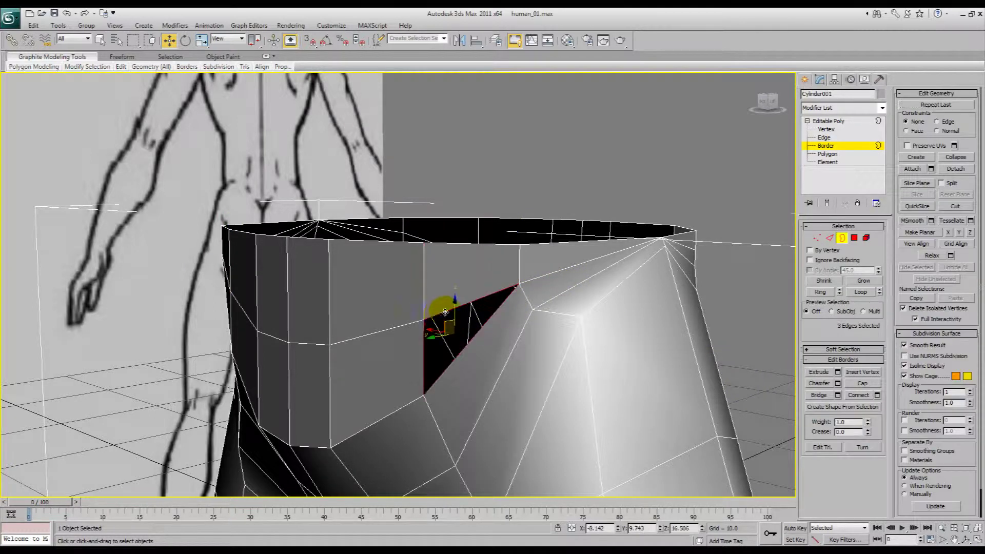
- Cap the remaining triangular holes on both sides of the belly panel
{"action": "middle_click_drag", "start_coordinate": [567, 279], "coordinate": [336, 316], "text": "alt"}
{"action": "left_click", "coordinate": [864, 407]}
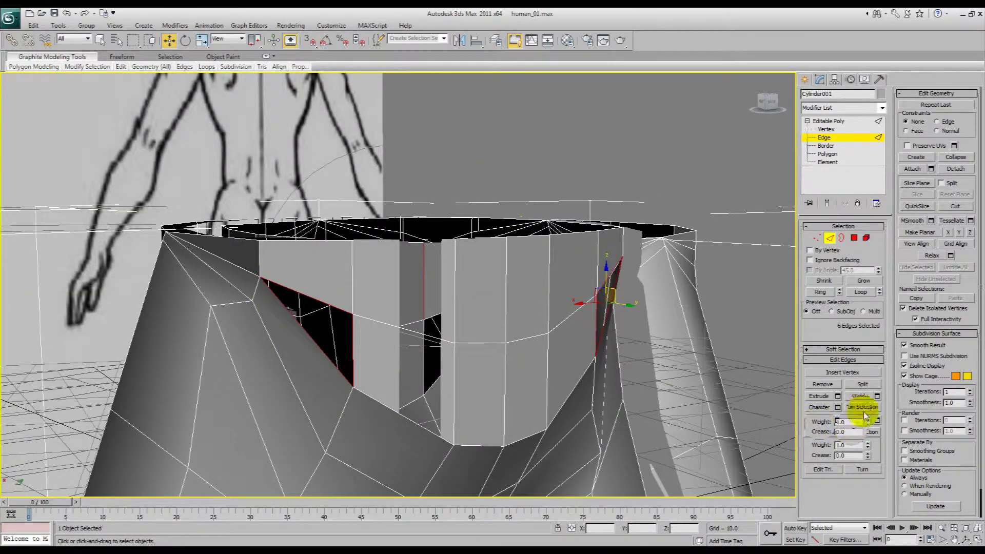
{"action": "left_click", "coordinate": [867, 385]}
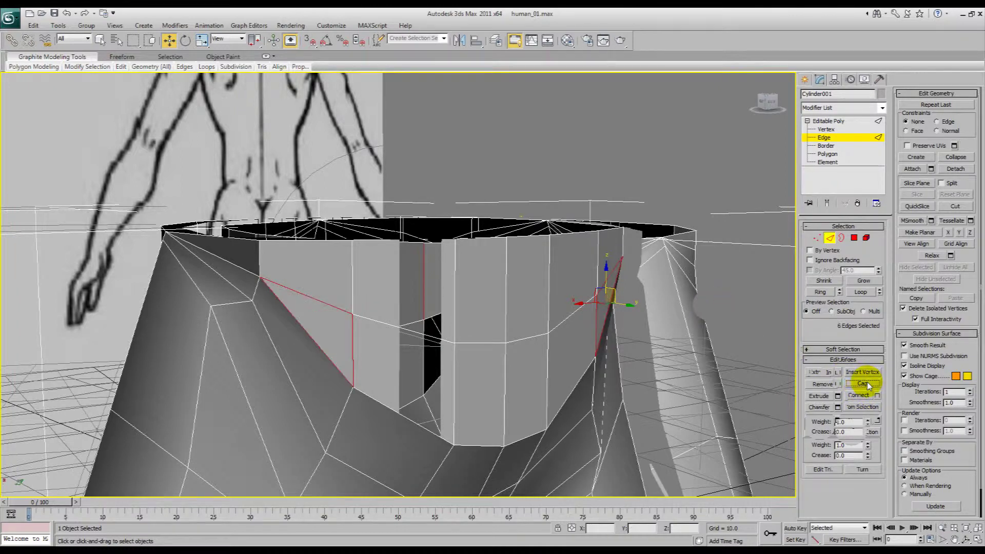
- Select the middle and lower vertices of the belly panel and pull them slightly forward to round the belly
{"action": "middle_click_drag", "start_coordinate": [616, 288], "coordinate": [424, 341], "text": "alt"}
{"action": "key", "text": "1"}
{"action": "key", "text": "w"}
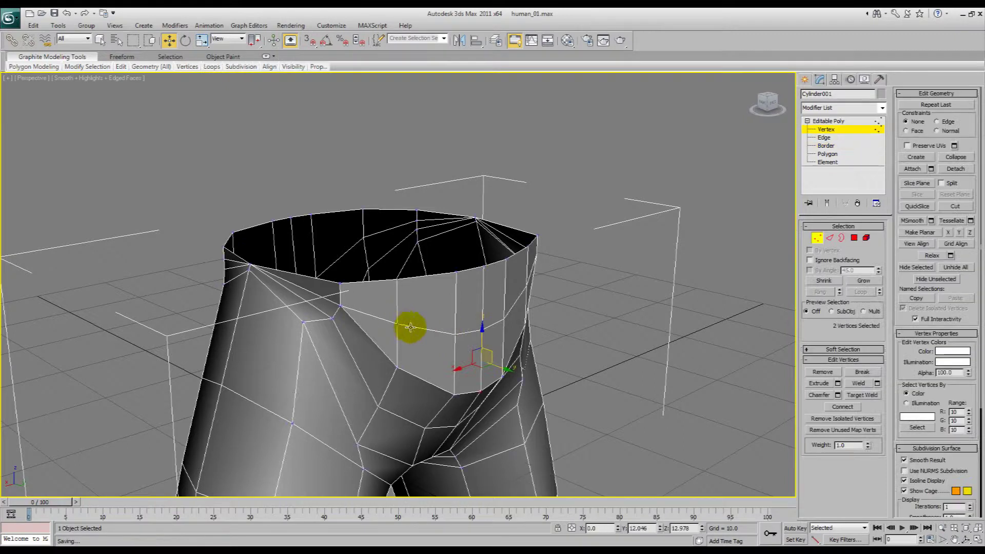
{"action": "left_click", "coordinate": [453, 335], "text": "ctrl"}
{"action": "middle_click_drag", "start_coordinate": [453, 335], "coordinate": [428, 347], "text": "alt"}
{"action": "left_click", "coordinate": [519, 308], "text": "ctrl"}
{"action": "middle_click_drag", "start_coordinate": [517, 310], "coordinate": [539, 310], "text": "alt"}
{"action": "left_click_drag", "start_coordinate": [517, 303], "coordinate": [525, 303]}
{"action": "mouse_move", "coordinate": [515, 341]}
{"action": "middle_mouse_down", "text": "alt"}
{"action": "mouse_move", "coordinate": [359, 326]}
{"action": "mouse_move", "coordinate": [444, 321]}
{"action": "mouse_move", "coordinate": [469, 339]}
{"action": "middle_mouse_up", "text": "alt"}
{"action": "key", "text": "F3"}
{"action": "left_click_drag", "start_coordinate": [516, 395], "coordinate": [462, 424]}
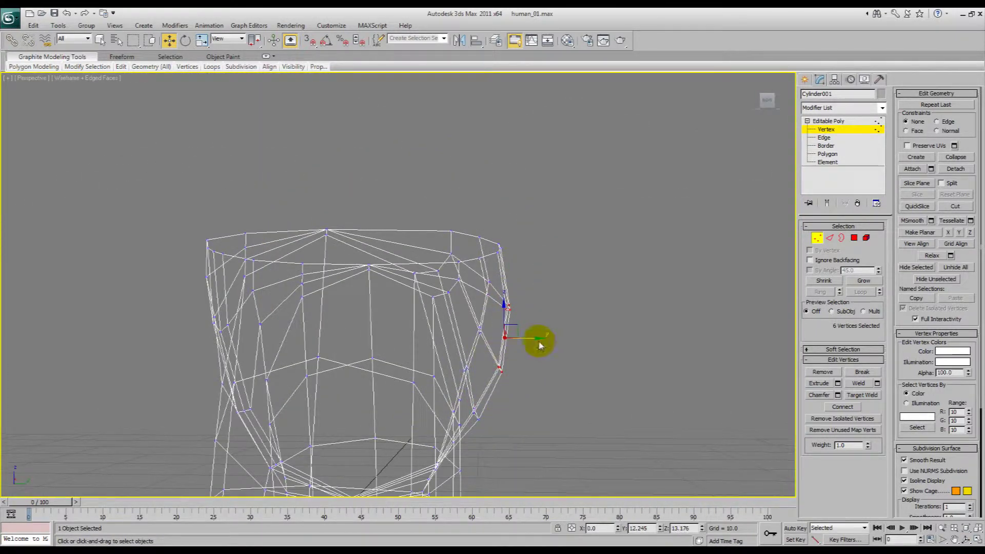
{"action": "key", "text": "F3"}
{"action": "mouse_move", "coordinate": [522, 339]}
{"action": "middle_mouse_down", "text": "alt"}
{"action": "mouse_move", "coordinate": [419, 338]}
{"action": "mouse_move", "coordinate": [411, 316]}
{"action": "middle_mouse_up", "text": "alt"}
{"action": "left_click", "coordinate": [827, 155]}
{"action": "left_click", "coordinate": [391, 332]}
{"action": "left_click", "coordinate": [429, 327], "text": "ctrl"}
{"action": "left_click", "coordinate": [432, 283], "text": "ctrl"}
{"action": "left_click", "coordinate": [396, 277], "text": "ctrl"}
- Select the whole body element and auto smooth it with a threshold of 45
{"action": "middle_click_drag", "start_coordinate": [349, 345], "coordinate": [785, 238], "text": "alt"}
{"action": "key", "text": "F4"}
{"action": "scroll", "coordinate": [399, 359], "scroll_direction": "down", "scroll_amount": 4}
{"action": "left_click", "coordinate": [836, 162]}
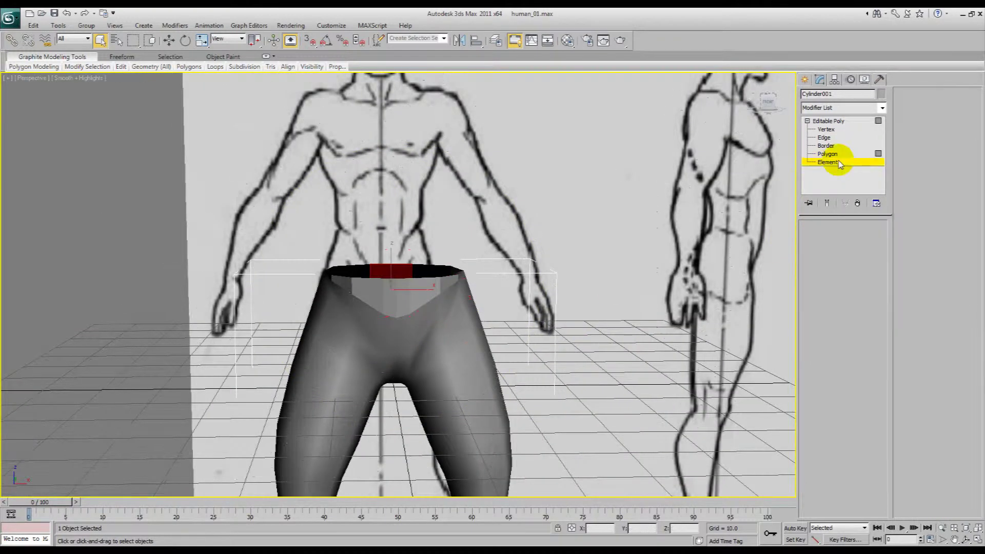
{"action": "left_click", "coordinate": [339, 280]}
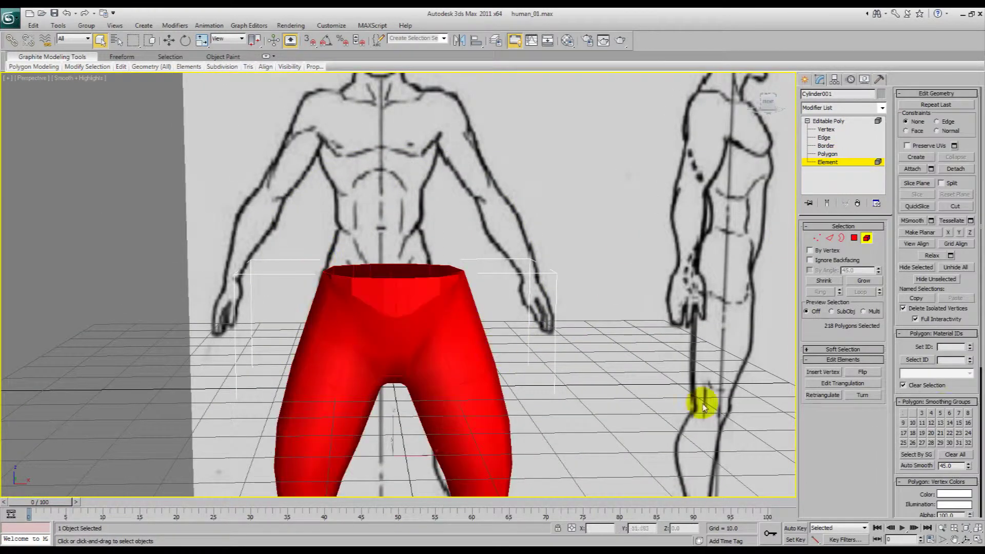
{"action": "left_click", "coordinate": [928, 465]}
{"action": "left_click", "coordinate": [626, 335]}
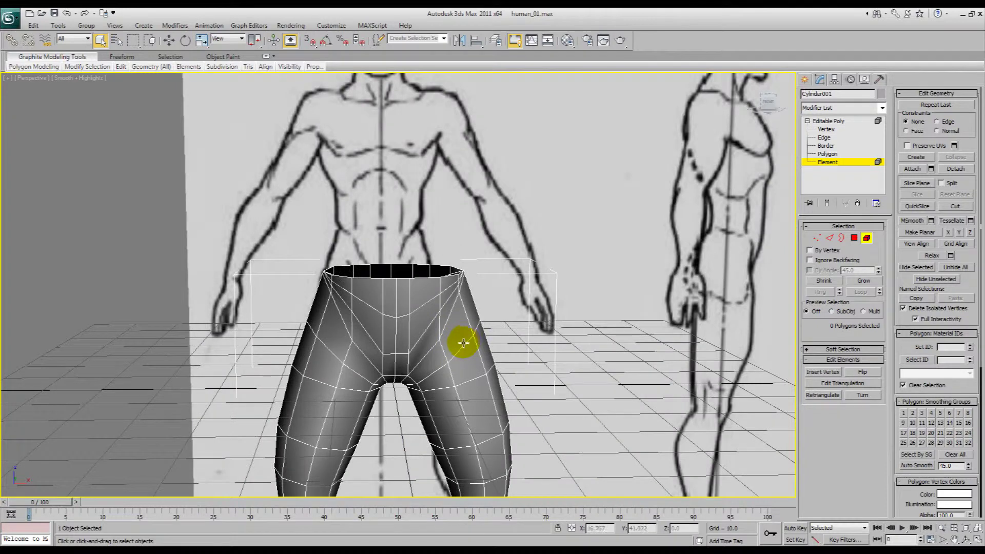
- Extrude the upper border upward in the front view and place it just above the navel, at about Z 26.7
{"action": "middle_click_drag", "start_coordinate": [464, 343], "coordinate": [414, 343], "text": "alt"}
{"action": "key", "text": "3"}
{"action": "left_click", "coordinate": [413, 346]}
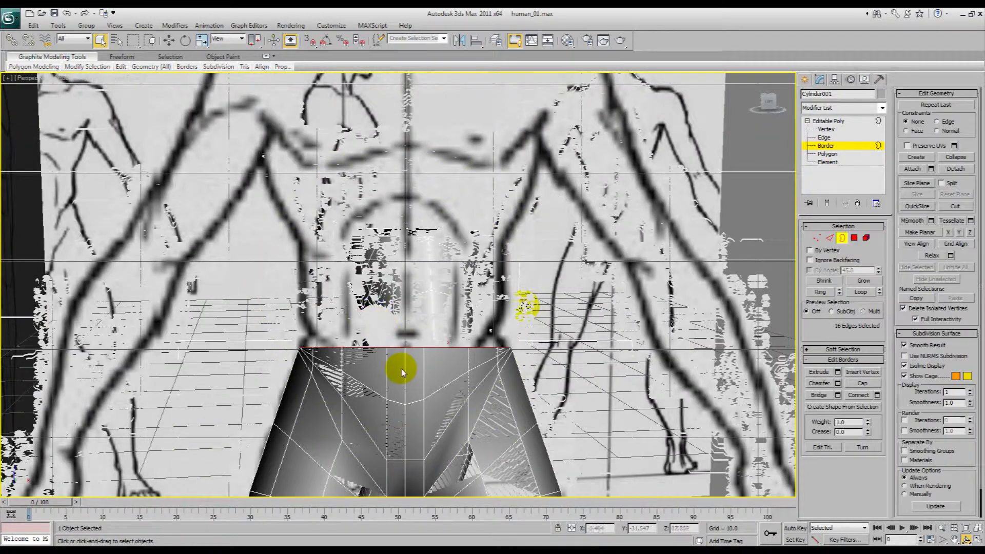
{"action": "key", "text": "f"}
{"action": "key", "text": "w"}
{"action": "left_click_drag", "start_coordinate": [410, 392], "coordinate": [420, 291], "text": "shift"}
{"action": "key", "text": "q"}
{"action": "mouse_move", "coordinate": [428, 344]}
{"action": "middle_mouse_down"}
{"action": "mouse_move", "coordinate": [437, 319]}
{"action": "mouse_move", "coordinate": [421, 491]}
{"action": "mouse_move", "coordinate": [433, 258]}
{"action": "mouse_move", "coordinate": [429, 292]}
{"action": "middle_mouse_up"}
{"action": "key", "text": "w"}
{"action": "key", "text": "alt+x"}
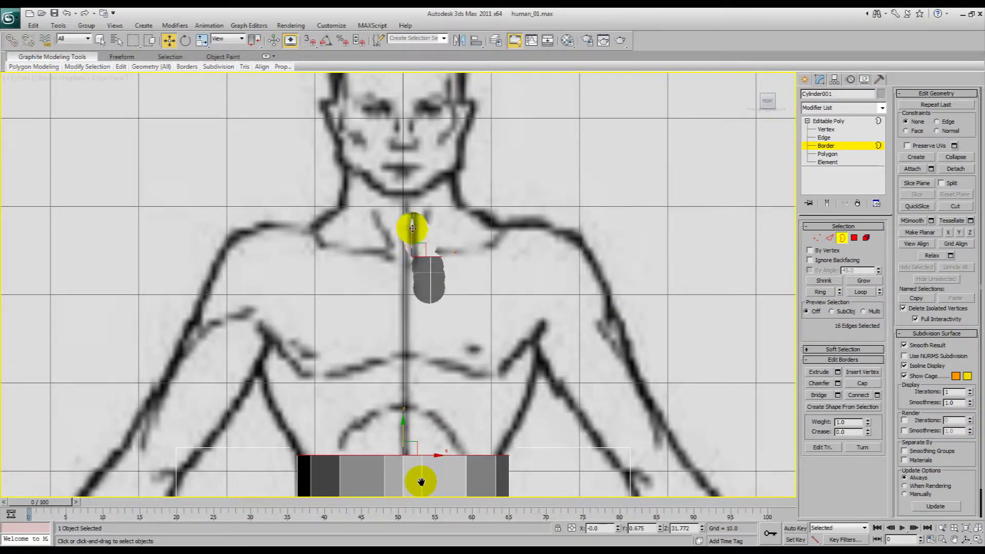
{"action": "left_click_drag", "start_coordinate": [413, 227], "coordinate": [417, 274]}
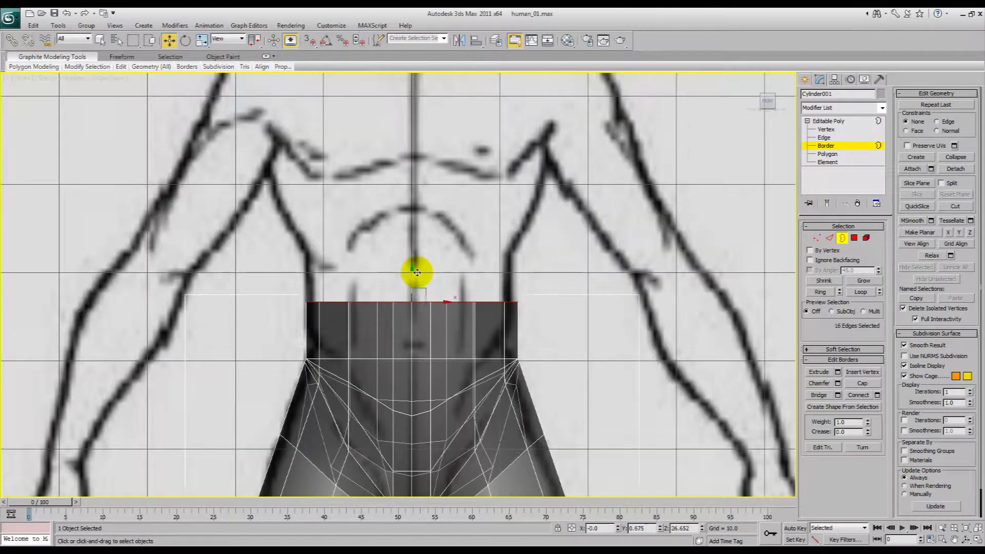
{"action": "middle_click_drag", "start_coordinate": [411, 308], "coordinate": [425, 292]}
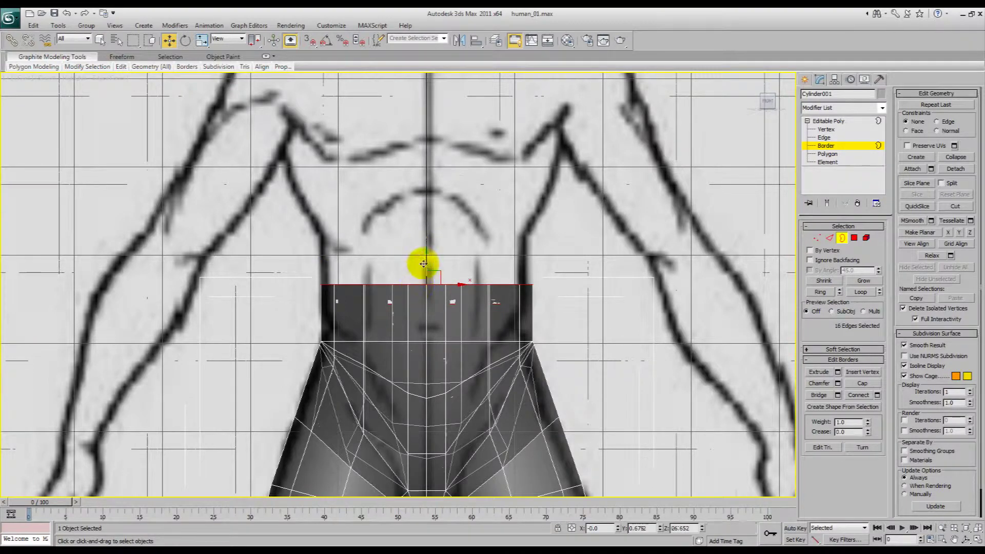
- Extrude the border farther up to about Z 32 and widen it slightly to follow the waist of the reference
{"action": "left_click_drag", "start_coordinate": [423, 263], "coordinate": [422, 213]}
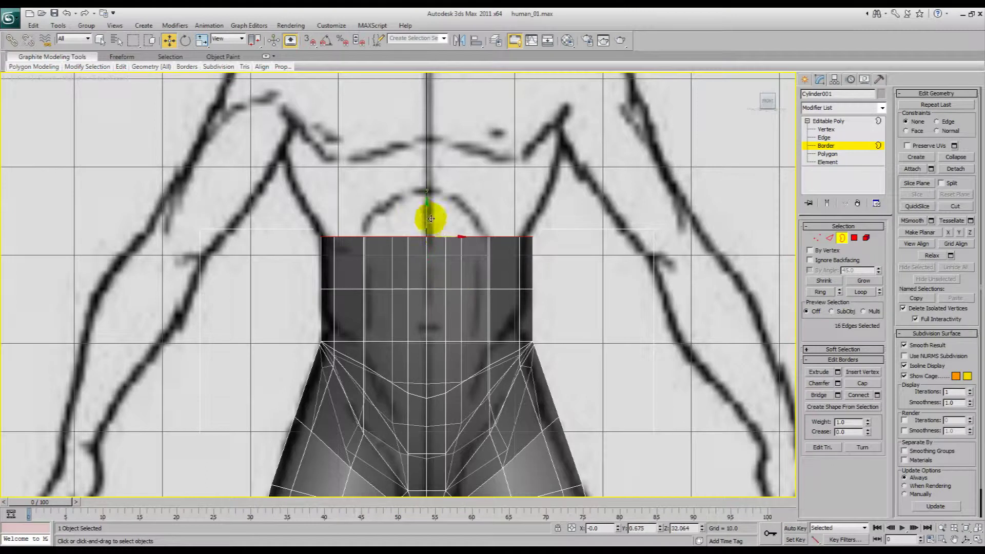
{"action": "key", "text": "r"}
{"action": "left_click_drag", "start_coordinate": [468, 239], "coordinate": [470, 237]}
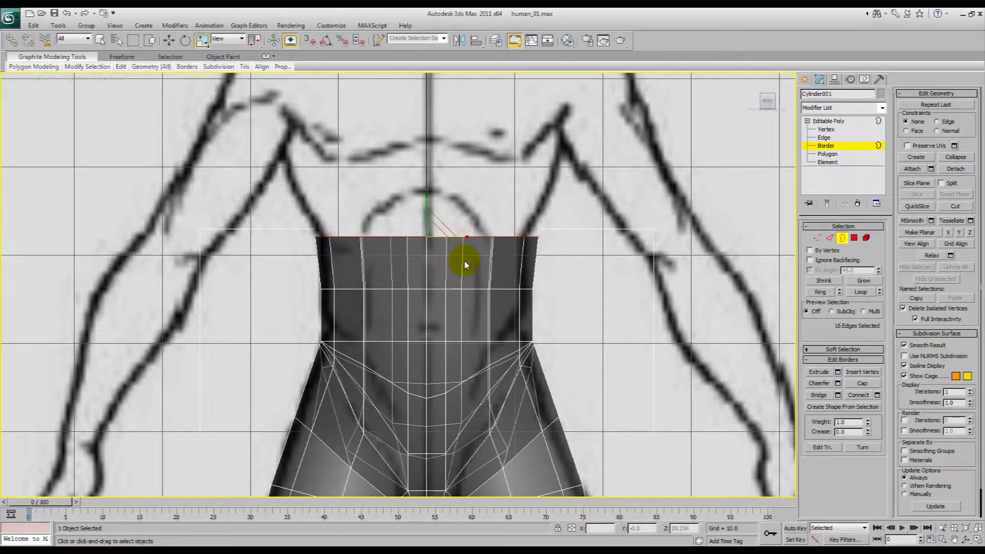
- Extrude another short section up toward the ribs and scale its border in width to the torso outline
{"action": "key", "text": "w"}
{"action": "left_click_drag", "start_coordinate": [424, 213], "coordinate": [462, 216]}
{"action": "key", "text": "r"}
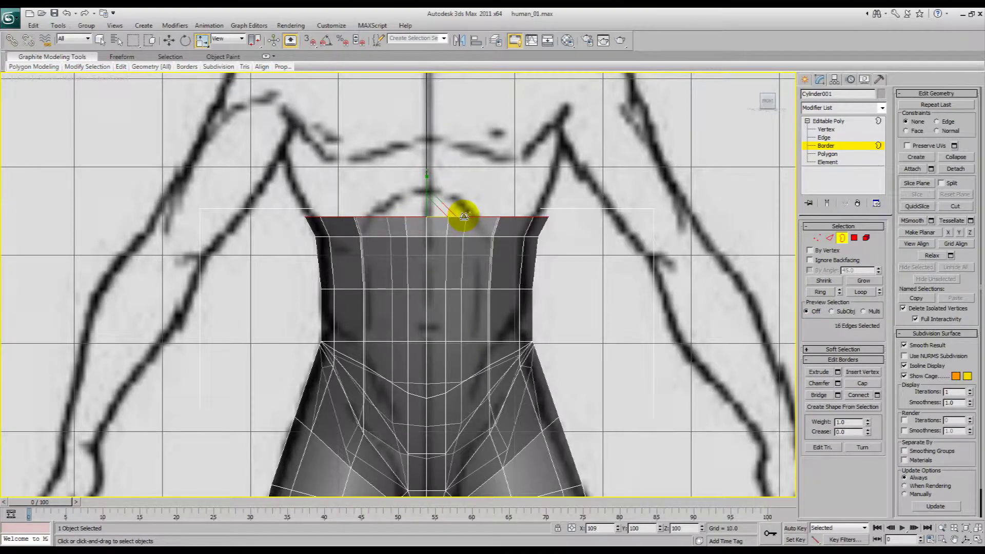
{"action": "middle_click_drag", "start_coordinate": [459, 217], "coordinate": [475, 303]}
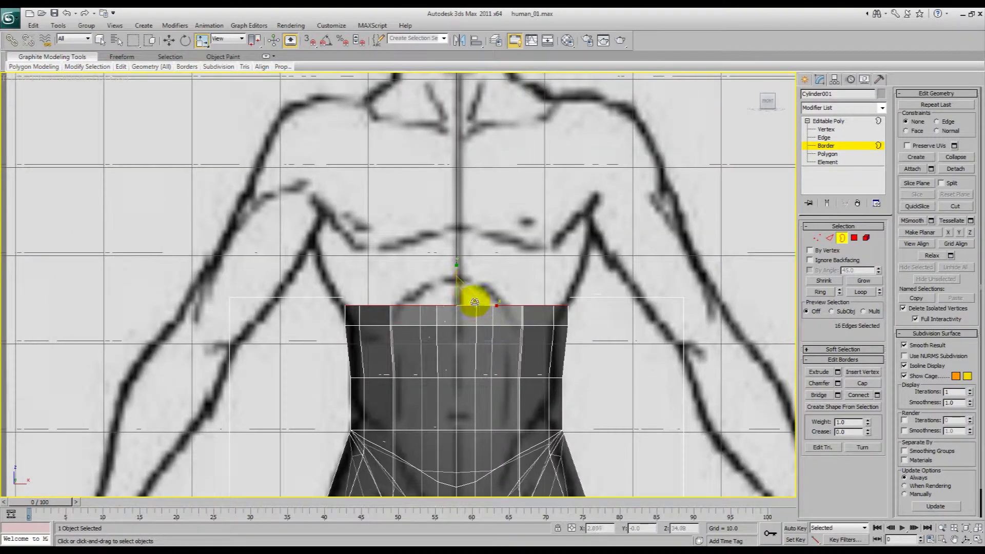
- Widen the upper border to the rib outline and extrude it farther up to armpit level, at about Z 46.4
{"action": "mouse_move", "coordinate": [464, 286]}
{"action": "left_mouse_down"}
{"action": "mouse_move", "coordinate": [456, 256]}
{"action": "mouse_move", "coordinate": [502, 274]}
{"action": "left_mouse_up"}
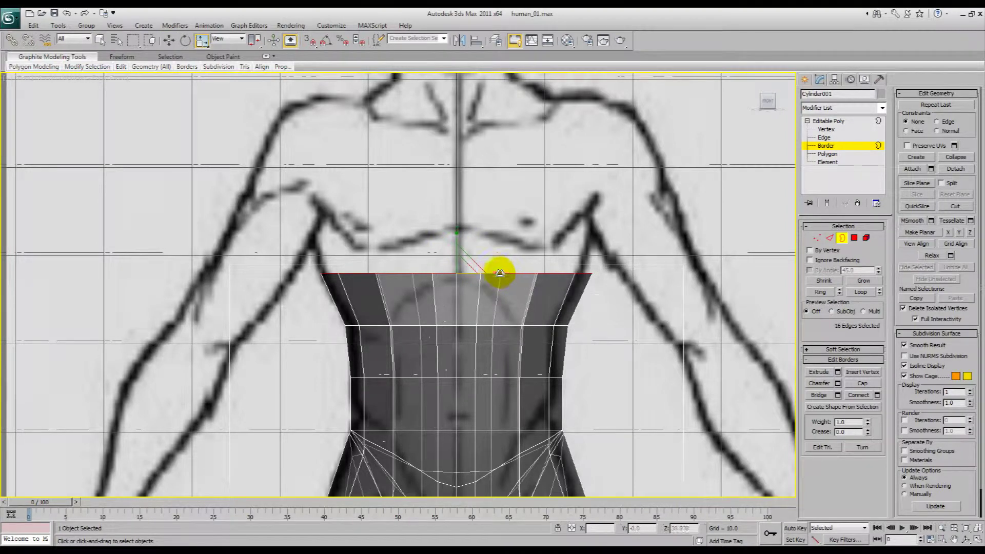
{"action": "key", "text": "w"}
{"action": "left_click_drag", "start_coordinate": [458, 244], "coordinate": [456, 178]}
{"action": "key", "text": "r"}
{"action": "key", "text": "w"}
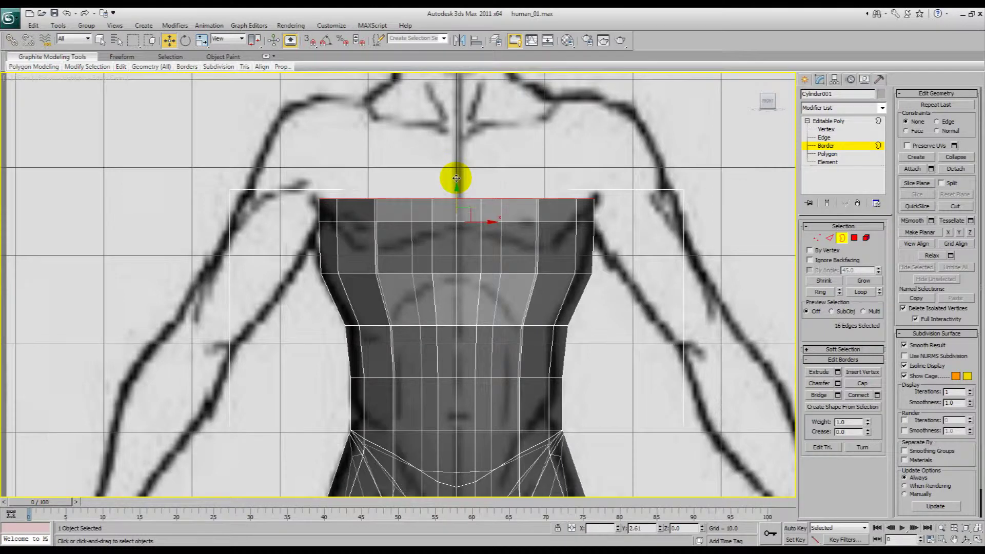
- In the left view, narrow the waist vertex ring in depth and shift it forward to about Y -2.6
{"action": "key", "text": "l"}
{"action": "key", "text": "z"}
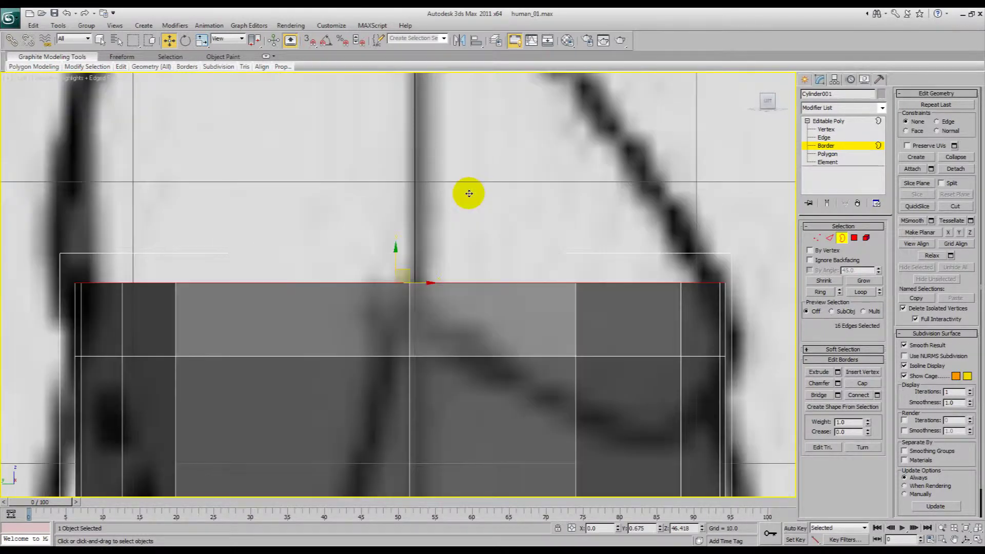
{"action": "key", "text": "ctrl+r"}
{"action": "scroll", "coordinate": [462, 189], "scroll_direction": "down", "scroll_amount": 7}
{"action": "middle_click_drag", "start_coordinate": [428, 268], "coordinate": [429, 220]}
{"action": "key", "text": "1"}
{"action": "left_click_drag", "start_coordinate": [259, 277], "coordinate": [545, 296]}
{"action": "scroll", "coordinate": [343, 345], "scroll_direction": "down", "scroll_amount": 5}
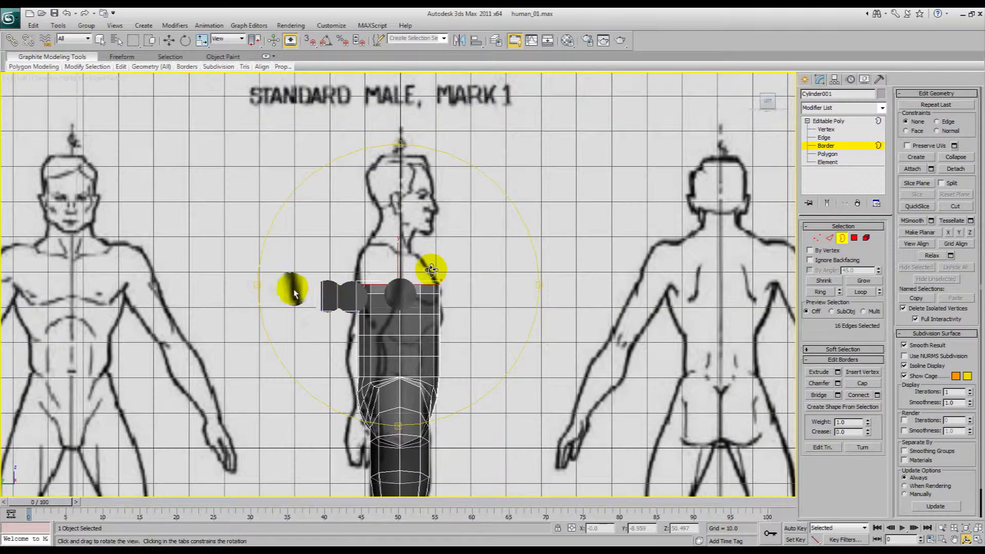
{"action": "scroll", "coordinate": [329, 307], "scroll_direction": "up", "scroll_amount": 5}
{"action": "key", "text": "r"}
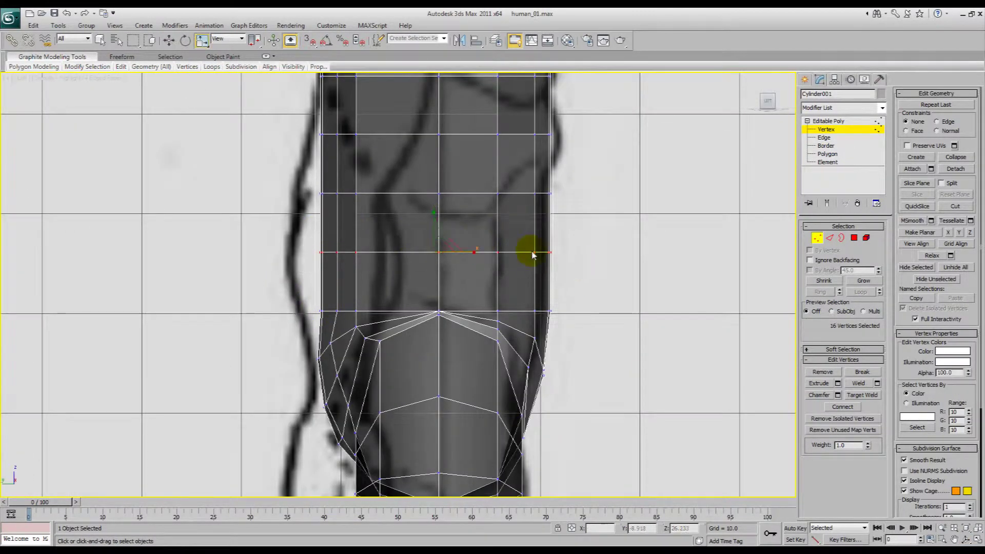
{"action": "left_click_drag", "start_coordinate": [475, 252], "coordinate": [499, 254]}
{"action": "key", "text": "w"}
{"action": "key", "text": "r"}
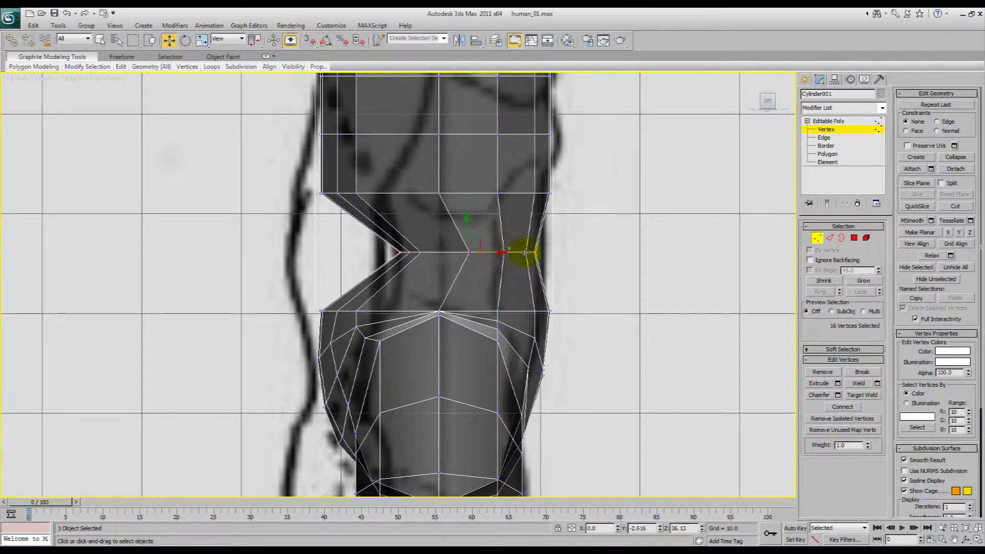
{"action": "scroll", "coordinate": [572, 288], "scroll_direction": "down", "scroll_amount": 3}
{"action": "left_click_drag", "start_coordinate": [305, 255], "coordinate": [362, 275]}
{"action": "left_click_drag", "start_coordinate": [296, 261], "coordinate": [381, 287]}
{"action": "key", "text": "r"}
{"action": "key", "text": "w"}
{"action": "key", "text": "e"}
{"action": "key", "text": "ctrl+z"}
{"action": "left_click", "coordinate": [326, 351]}
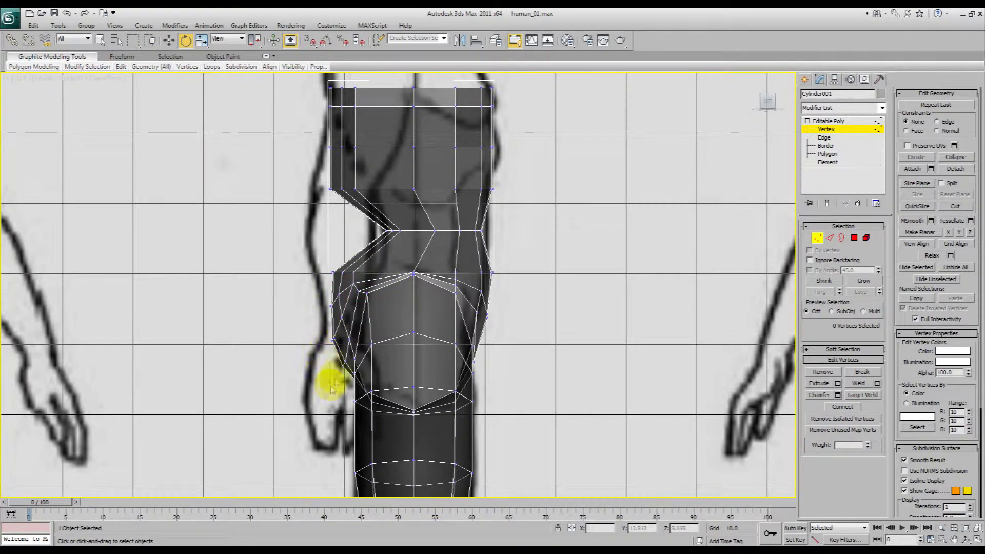
- Reposition the vertices at the back and side of the hips to bring the rear contour closer to the side reference
{"action": "left_click", "coordinate": [355, 358]}
{"action": "scroll", "coordinate": [366, 361], "scroll_direction": "up", "scroll_amount": 5}
{"action": "scroll", "coordinate": [383, 411], "scroll_direction": "down", "scroll_amount": 4}
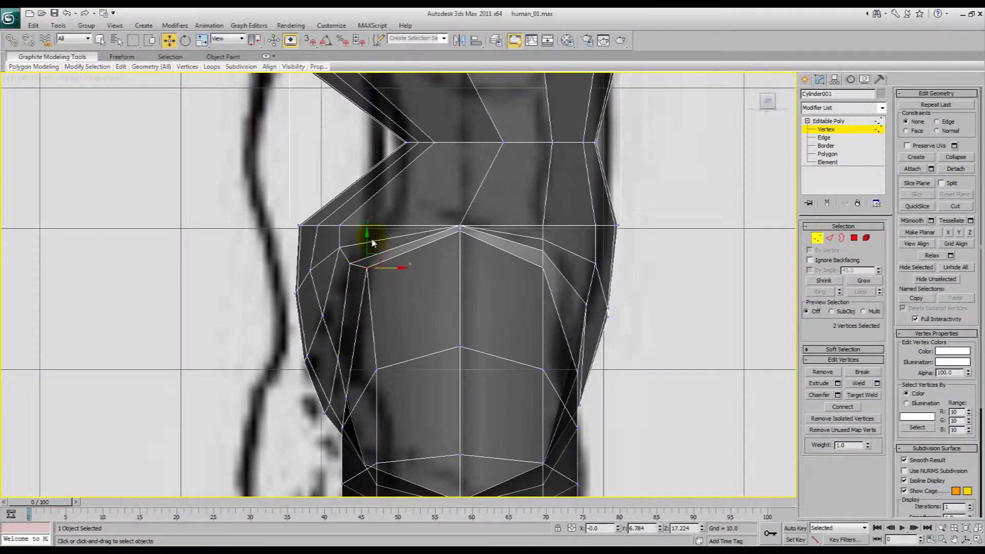
{"action": "left_click_drag", "start_coordinate": [373, 244], "coordinate": [385, 268]}
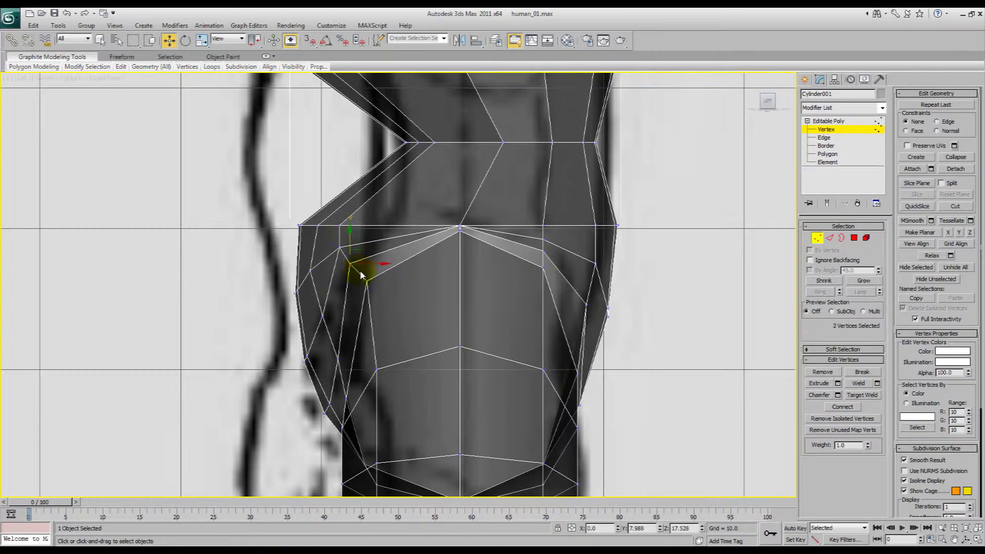
{"action": "left_click_drag", "start_coordinate": [287, 218], "coordinate": [364, 222]}
{"action": "left_click_drag", "start_coordinate": [334, 284], "coordinate": [385, 261]}
{"action": "key", "text": "r"}
{"action": "key", "text": "ctrl+z"}
{"action": "key", "text": "w"}
{"action": "left_click_drag", "start_coordinate": [308, 331], "coordinate": [345, 332]}
{"action": "left_click_drag", "start_coordinate": [336, 423], "coordinate": [326, 372]}
- Scale the polygons at the back of the hips thinner in depth and nudge all but the lowest ones slightly forward
{"action": "middle_click_drag", "start_coordinate": [327, 372], "coordinate": [347, 418]}
{"action": "scroll", "coordinate": [347, 418], "scroll_direction": "down", "scroll_amount": 1}
{"action": "middle_click_drag", "start_coordinate": [411, 353], "coordinate": [389, 289]}
{"action": "scroll", "coordinate": [388, 288], "scroll_direction": "down", "scroll_amount": 1}
{"action": "scroll", "coordinate": [388, 289], "scroll_direction": "up", "scroll_amount": 3}
{"action": "key", "text": "4"}
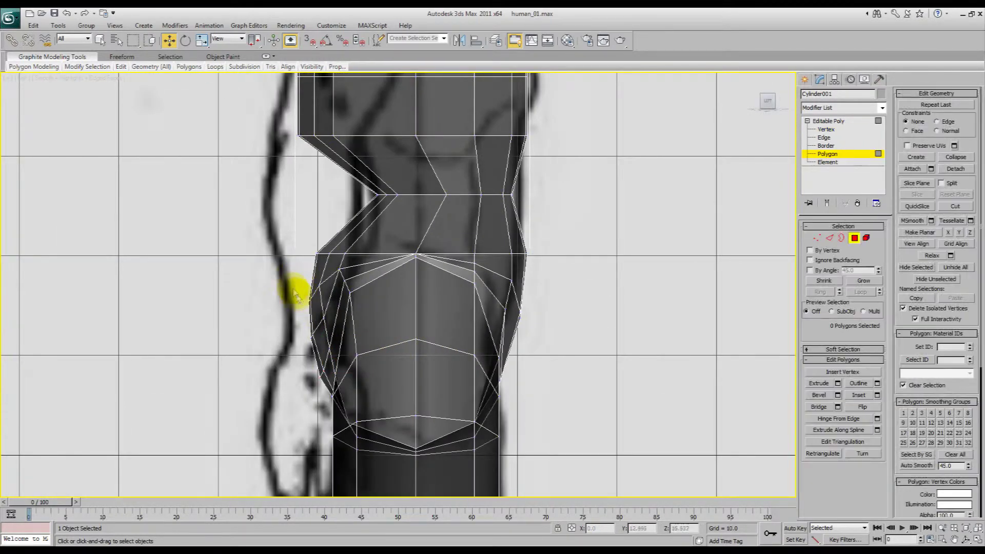
{"action": "left_click_drag", "start_coordinate": [286, 276], "coordinate": [333, 369]}
{"action": "key", "text": "r"}
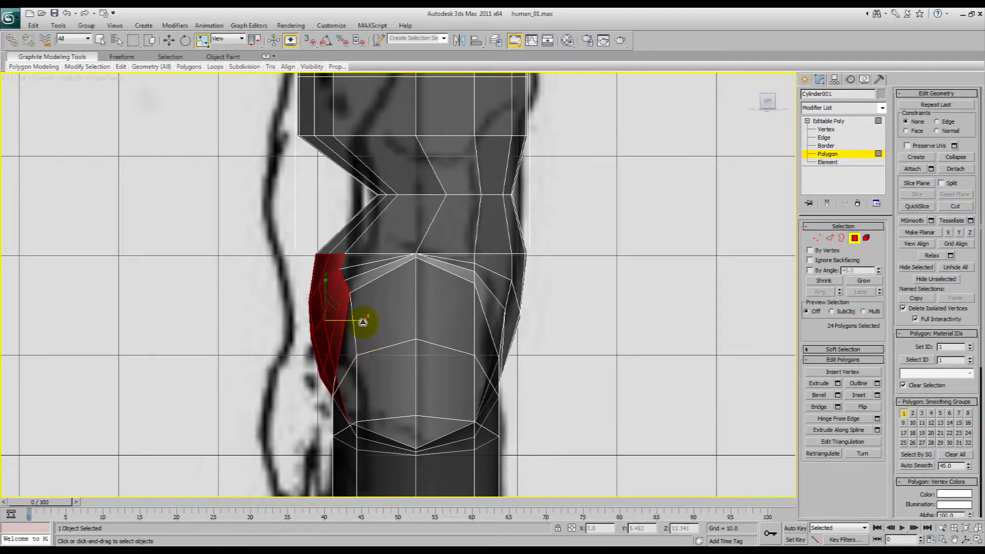
{"action": "mouse_move", "coordinate": [363, 321]}
{"action": "left_mouse_down"}
{"action": "mouse_move", "coordinate": [344, 322]}
{"action": "mouse_move", "coordinate": [363, 320]}
{"action": "left_mouse_up"}
{"action": "right_click", "coordinate": [363, 320]}
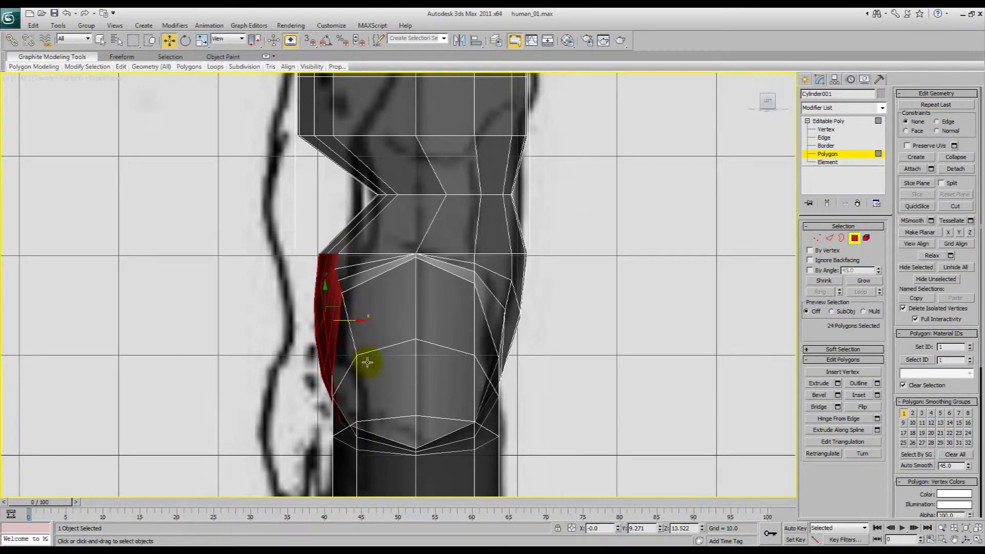
{"action": "left_click_drag", "start_coordinate": [335, 415], "coordinate": [308, 402], "text": "alt"}
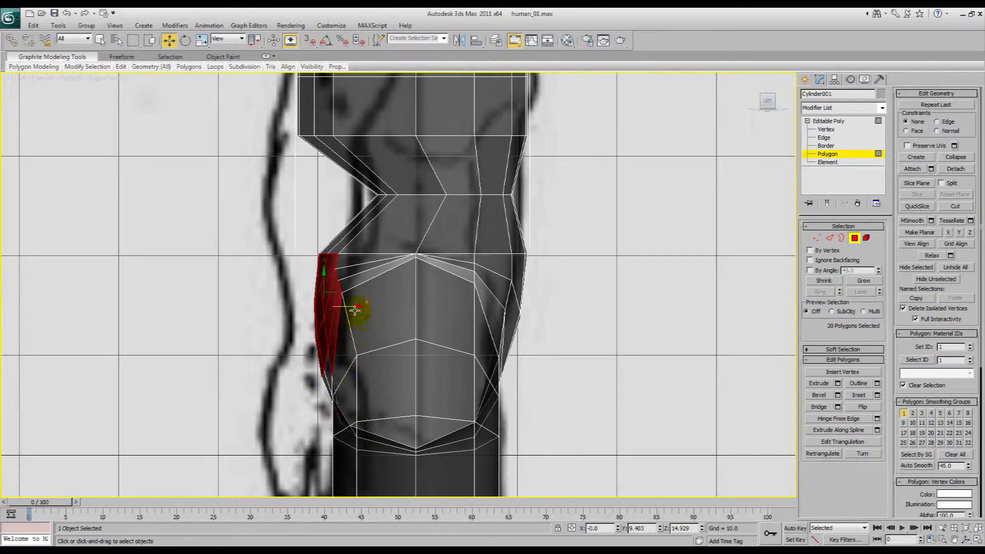
{"action": "mouse_move", "coordinate": [356, 310]}
{"action": "left_mouse_down"}
{"action": "mouse_move", "coordinate": [382, 310]}
{"action": "mouse_move", "coordinate": [359, 308]}
{"action": "left_mouse_up"}
{"action": "middle_click_drag", "start_coordinate": [378, 289], "coordinate": [378, 362]}
- Widen the waist ring in depth and fit the ring above it to the lower-back and belly outline
{"action": "key", "text": "1"}
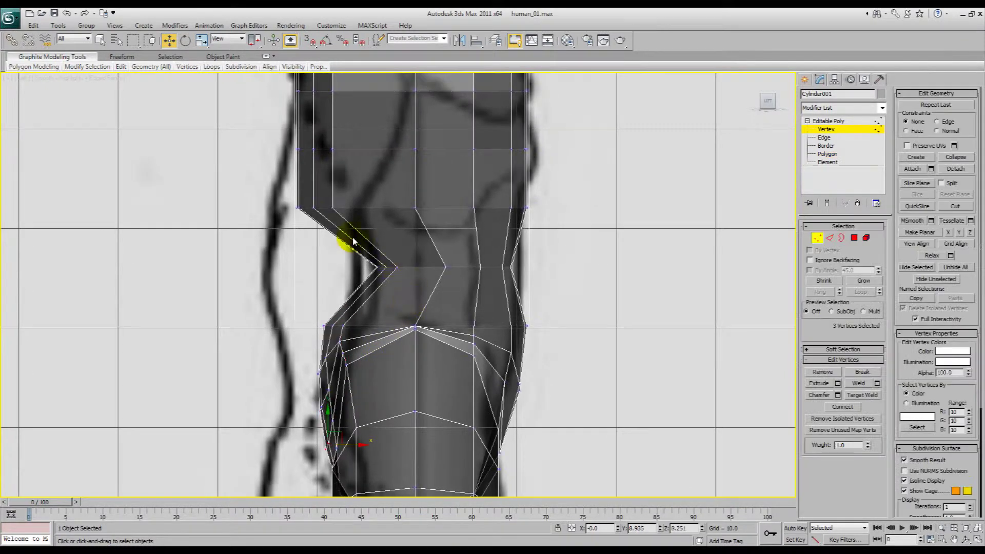
{"action": "left_click_drag", "start_coordinate": [345, 248], "coordinate": [474, 269]}
{"action": "middle_click_drag", "start_coordinate": [476, 252], "coordinate": [459, 307]}
{"action": "left_click_drag", "start_coordinate": [554, 285], "coordinate": [222, 243]}
{"action": "mouse_move", "coordinate": [434, 265]}
{"action": "left_mouse_down"}
{"action": "mouse_move", "coordinate": [414, 274]}
{"action": "mouse_move", "coordinate": [448, 255]}
{"action": "left_mouse_up"}
{"action": "key", "text": "w"}
- Shift the rib-level ring forward to about Y -1.2 and scale the ring below it to 107 percent in depth
{"action": "middle_click_drag", "start_coordinate": [312, 201], "coordinate": [298, 277]}
{"action": "left_click_drag", "start_coordinate": [229, 255], "coordinate": [559, 294]}
{"action": "left_click_drag", "start_coordinate": [405, 280], "coordinate": [430, 281]}
{"action": "key", "text": "r"}
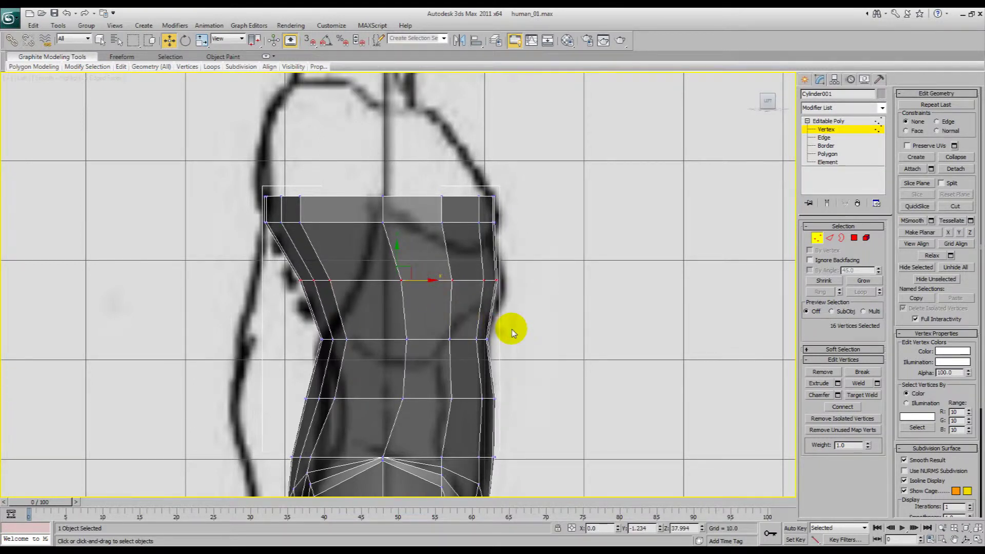
{"action": "left_click_drag", "start_coordinate": [508, 329], "coordinate": [314, 352]}
{"action": "key", "text": "r"}
{"action": "left_click_drag", "start_coordinate": [440, 340], "coordinate": [445, 341]}
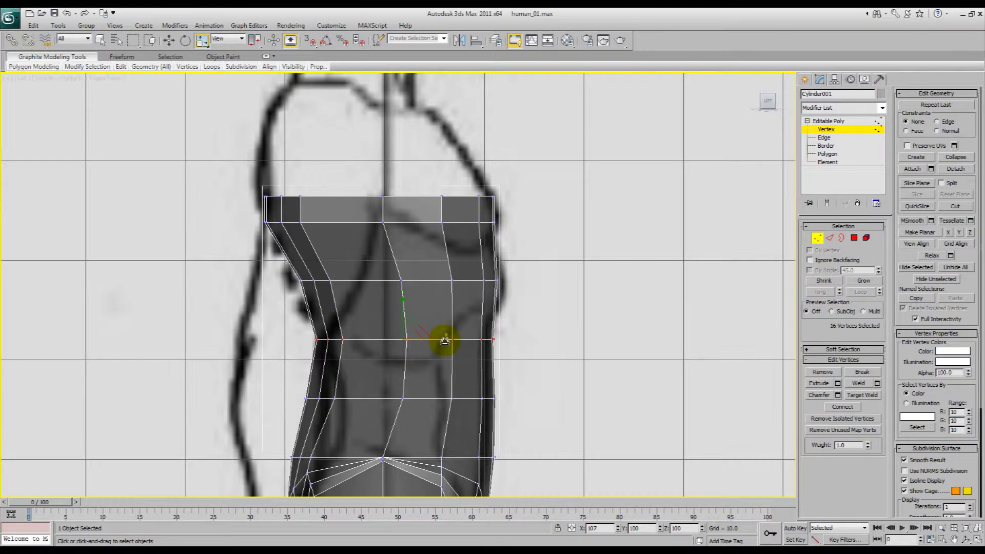
- Reselect the rib-level ring at about Z 38 and fine-tune its fit to the front of the ribcage
{"action": "left_click_drag", "start_coordinate": [535, 301], "coordinate": [270, 263]}
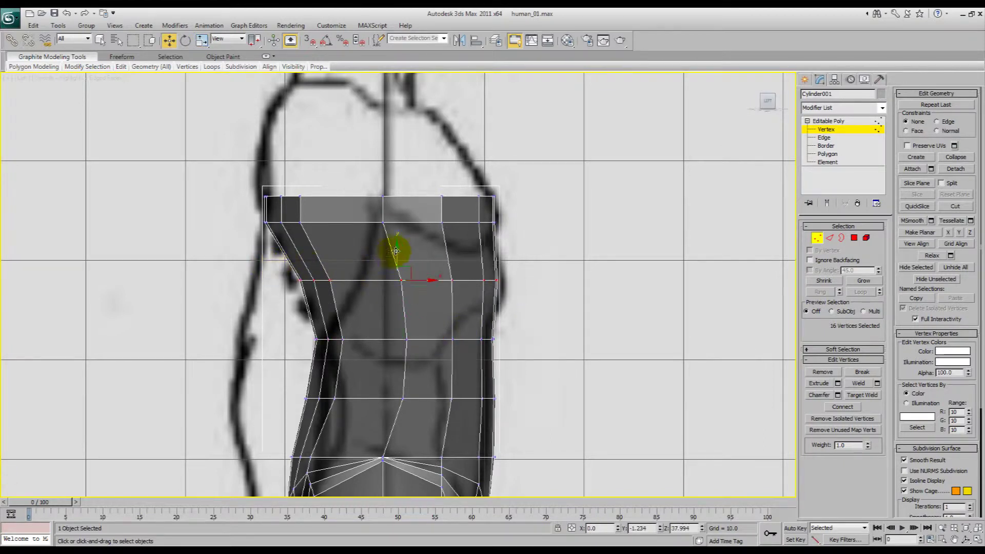
{"action": "left_click_drag", "start_coordinate": [396, 252], "coordinate": [408, 284]}
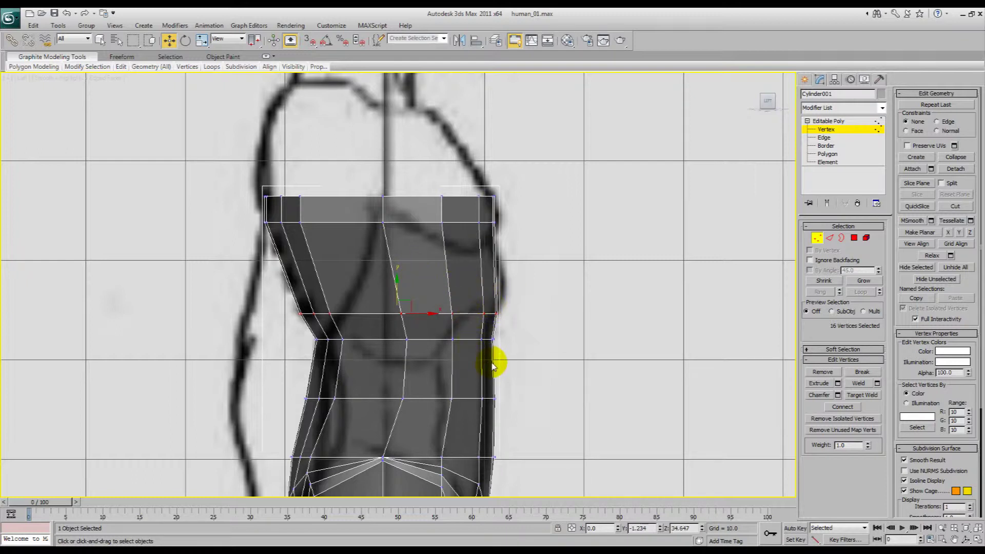
{"action": "key", "text": "ctrl+z"}
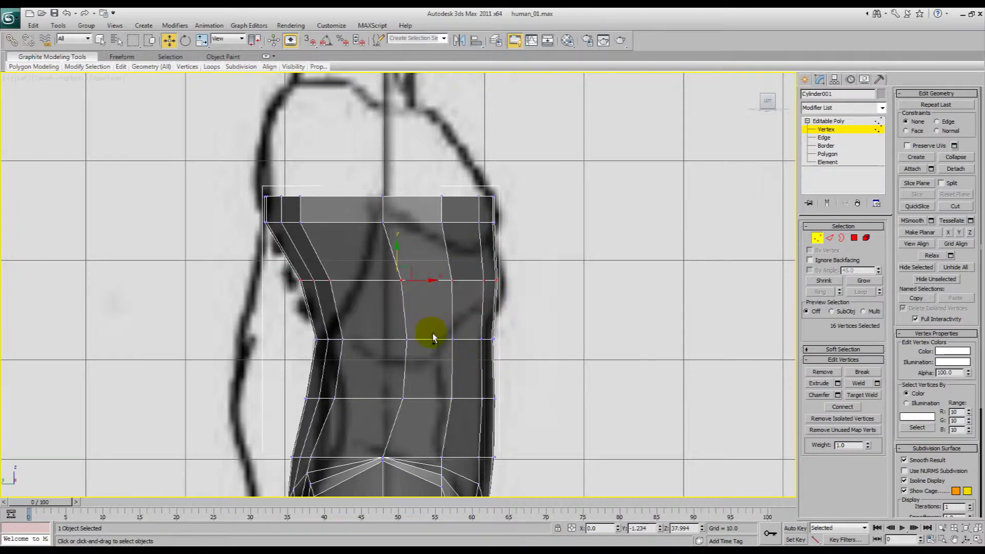
{"action": "left_click_drag", "start_coordinate": [436, 280], "coordinate": [432, 281]}
{"action": "key", "text": "w"}
- Lower the chest vertex ring to about Z 42.1 and fit its depth and position to the side reference
{"action": "left_click_drag", "start_coordinate": [245, 251], "coordinate": [475, 215]}
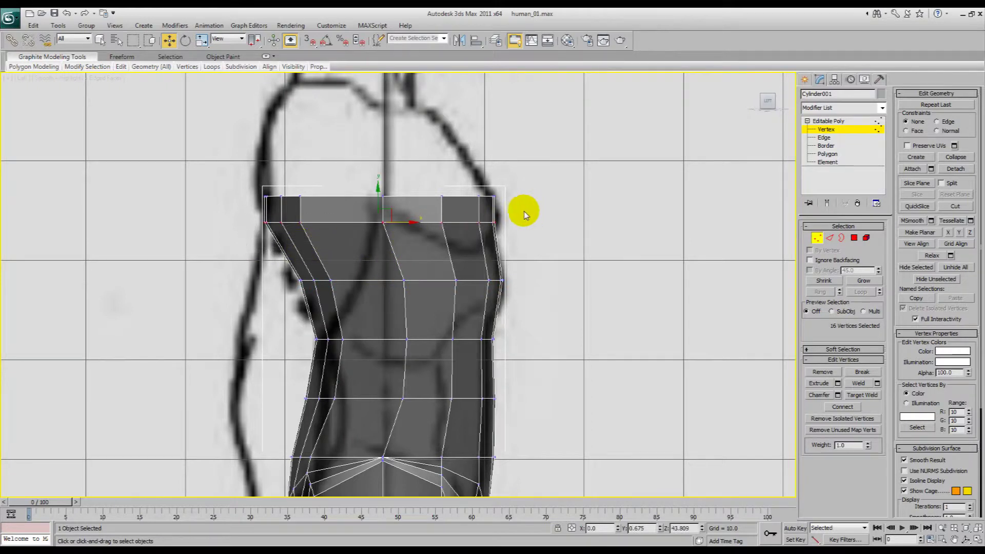
{"action": "middle_click_drag", "start_coordinate": [425, 220], "coordinate": [451, 275]}
{"action": "mouse_move", "coordinate": [411, 260]}
{"action": "left_mouse_down"}
{"action": "mouse_move", "coordinate": [409, 242]}
{"action": "mouse_move", "coordinate": [410, 259]}
{"action": "left_mouse_up"}
{"action": "key", "text": "r"}
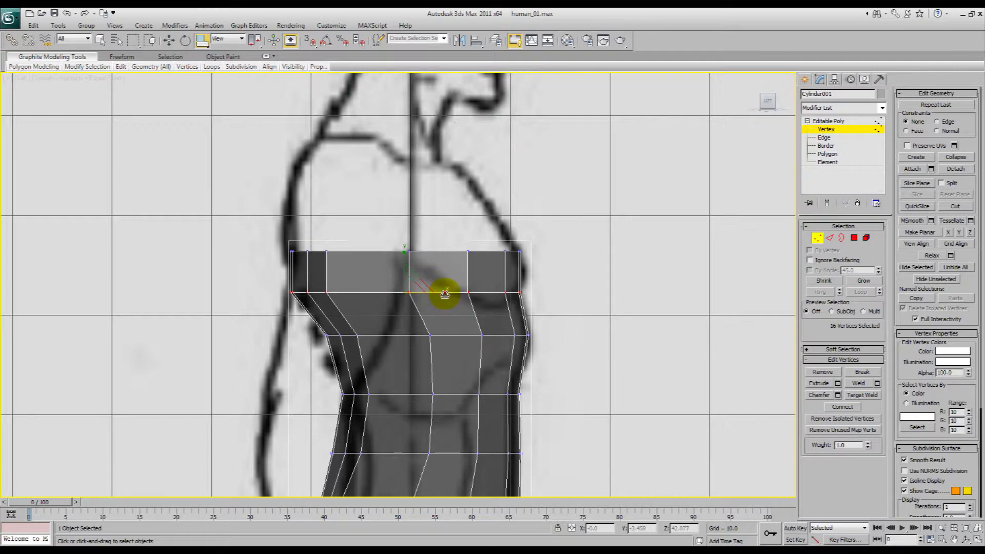
{"action": "key", "text": "w"}
{"action": "left_click_drag", "start_coordinate": [443, 293], "coordinate": [442, 292]}
- Fit the top ring to the chest depth and extrude the border up to about Z 49.6, following the chest outline
{"action": "left_click_drag", "start_coordinate": [254, 204], "coordinate": [551, 270]}
{"action": "key", "text": "r"}
{"action": "left_click_drag", "start_coordinate": [433, 252], "coordinate": [515, 222]}
{"action": "key", "text": "w"}
{"action": "key", "text": "3"}
{"action": "left_click", "coordinate": [432, 270]}
- Select the seven front chest vertices below the upper border and move them back slightly, by about 0.21
{"action": "key", "text": "1"}
{"action": "key", "text": "r"}
{"action": "key", "text": "w"}
{"action": "left_click", "coordinate": [525, 271]}
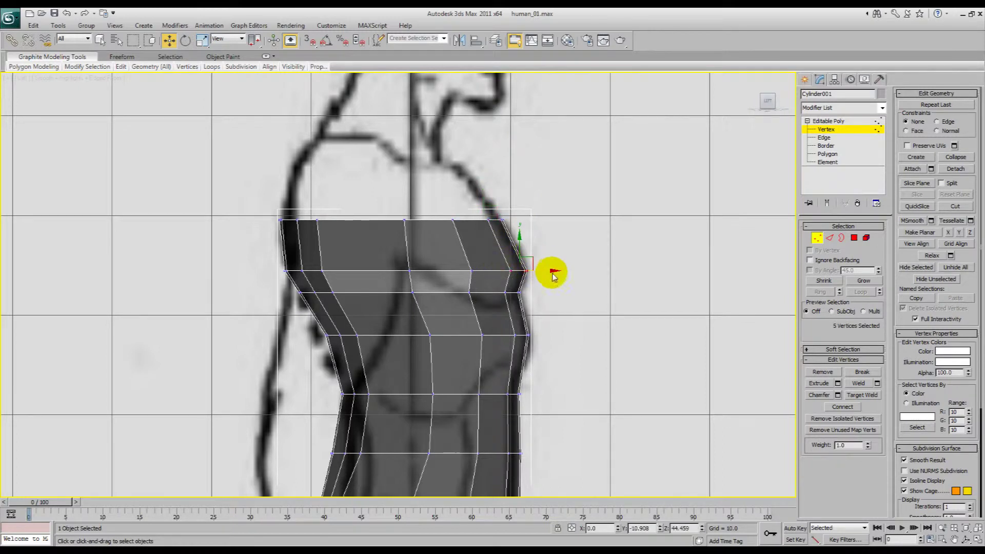
{"action": "left_click", "coordinate": [472, 271], "text": "ctrl"}
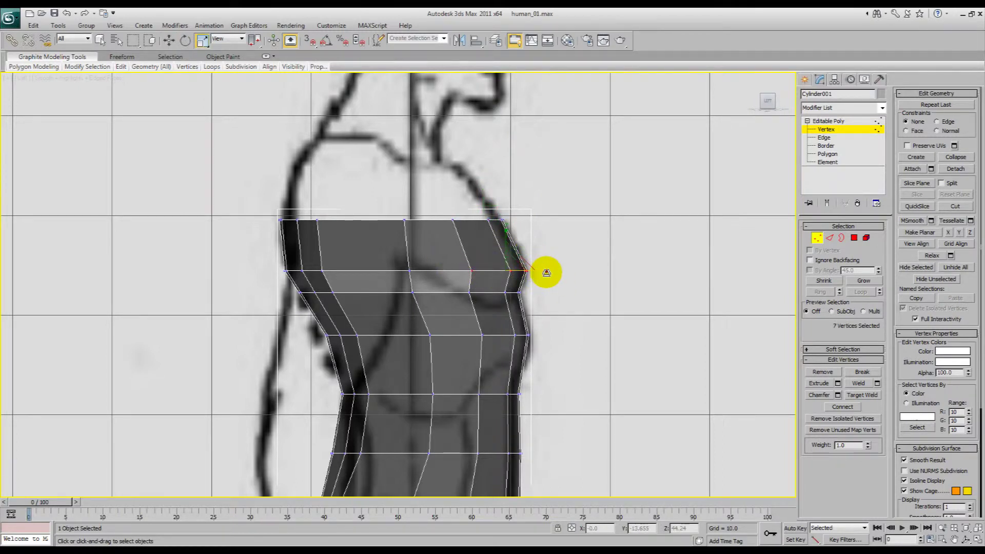
{"action": "key", "text": "w"}
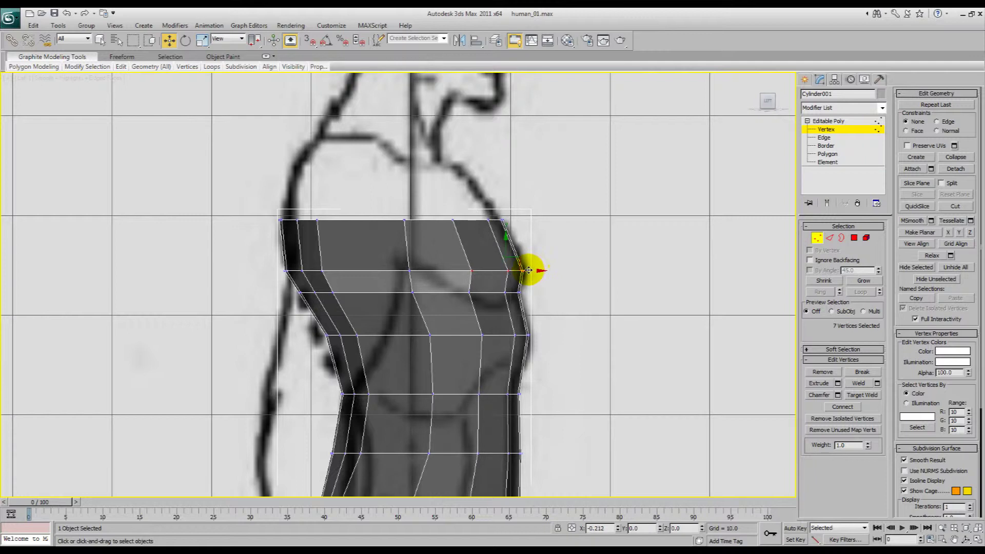
{"action": "left_click_drag", "start_coordinate": [456, 283], "coordinate": [535, 304]}
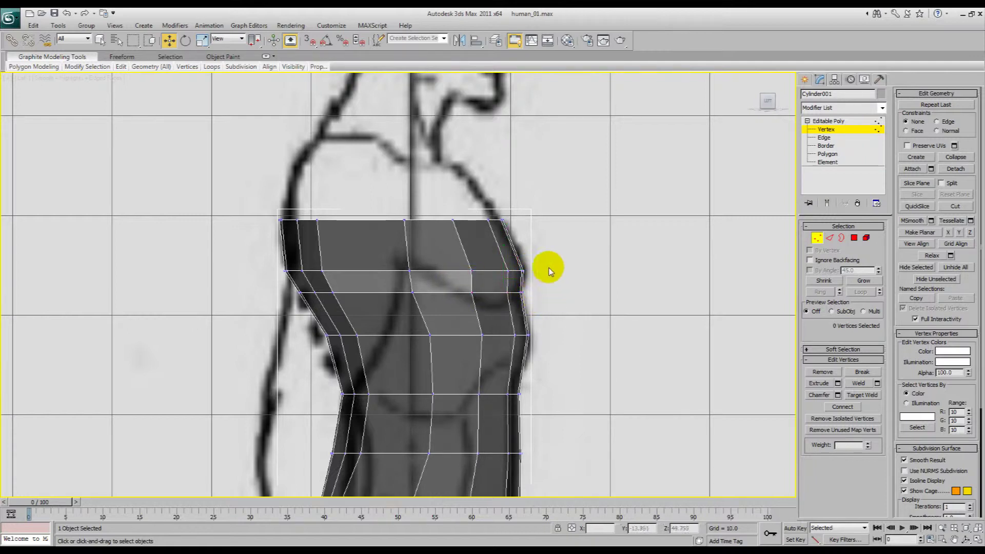
- Extrude the upper border up to about Z 55 and reduce its depth to follow the shoulders in the side reference
{"action": "key", "text": "3"}
{"action": "left_click", "coordinate": [406, 226]}
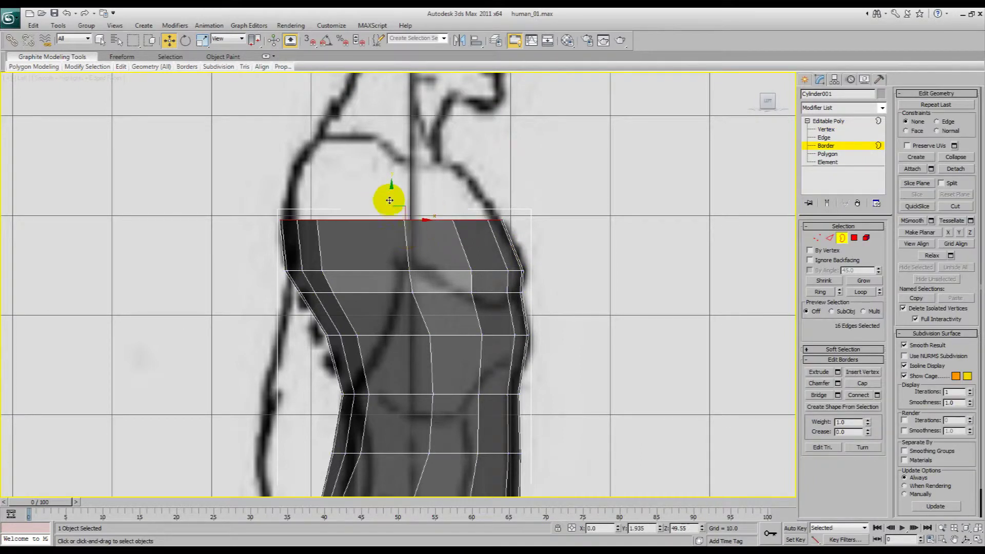
{"action": "left_click_drag", "start_coordinate": [387, 194], "coordinate": [386, 142], "text": "shift"}
{"action": "key", "text": "r"}
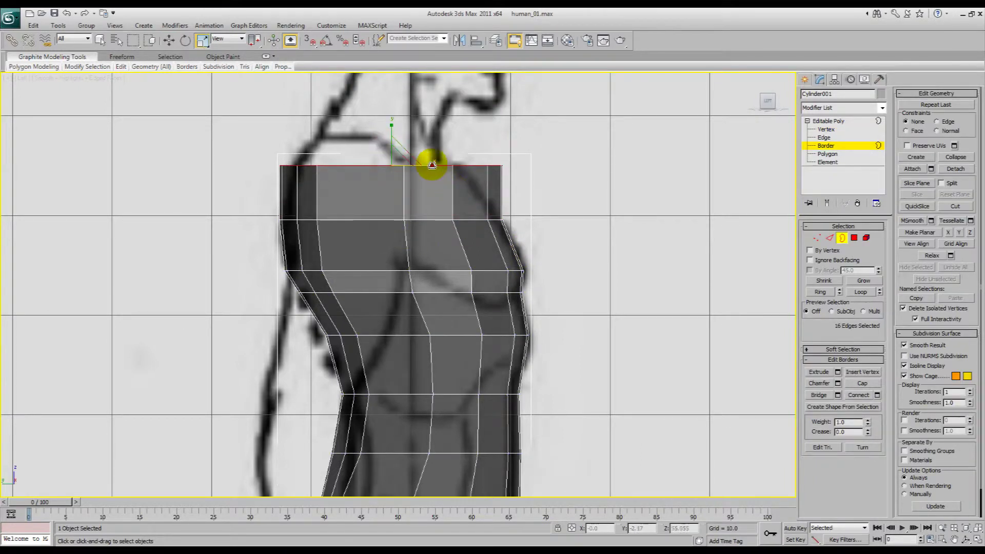
{"action": "left_click_drag", "start_coordinate": [432, 165], "coordinate": [410, 165]}
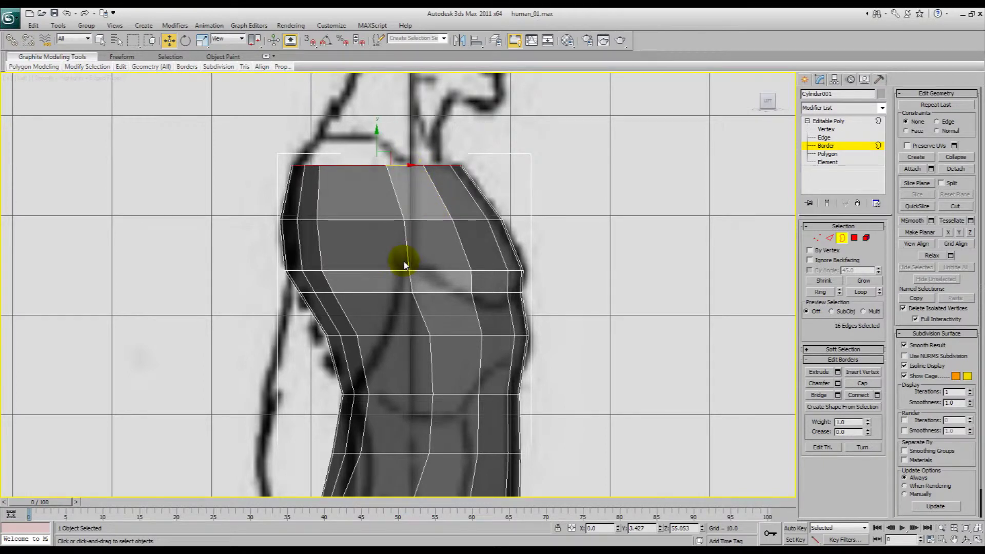
- In the front view, select the three uppermost vertex rings and scale them slightly in width to the armpit outline
{"action": "key", "text": "f"}
{"action": "key", "text": "z"}
{"action": "scroll", "coordinate": [403, 236], "scroll_direction": "down", "scroll_amount": 6}
{"action": "middle_click_drag", "start_coordinate": [420, 334], "coordinate": [402, 252]}
{"action": "scroll", "coordinate": [402, 252], "scroll_direction": "up", "scroll_amount": 5}
{"action": "key", "text": "l"}
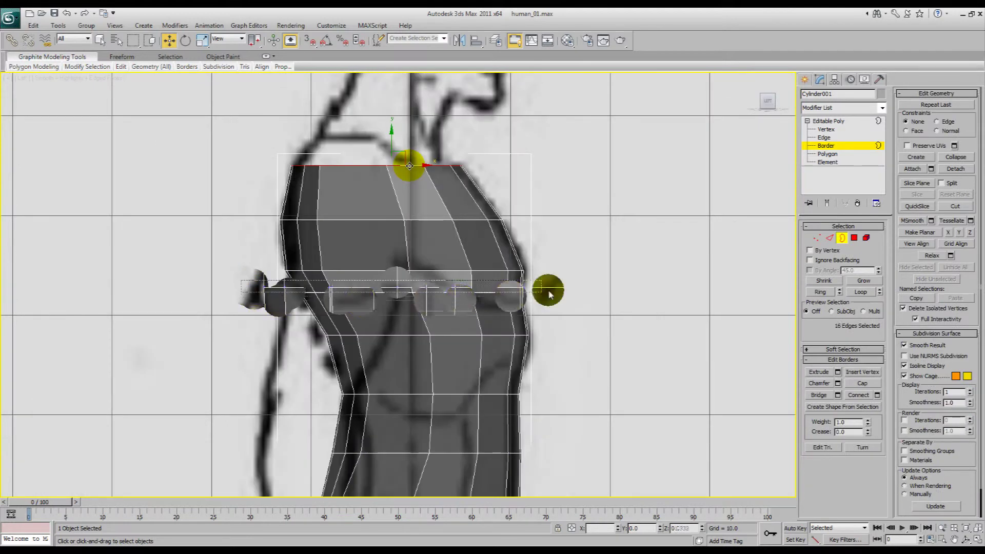
{"action": "left_click_drag", "start_coordinate": [563, 294], "coordinate": [597, 306]}
{"action": "left_click_drag", "start_coordinate": [463, 287], "coordinate": [466, 286]}
{"action": "left_click_drag", "start_coordinate": [241, 244], "coordinate": [603, 268]}
{"action": "left_click_drag", "start_coordinate": [619, 272], "coordinate": [211, 121]}
{"action": "left_click_drag", "start_coordinate": [464, 210], "coordinate": [465, 210]}
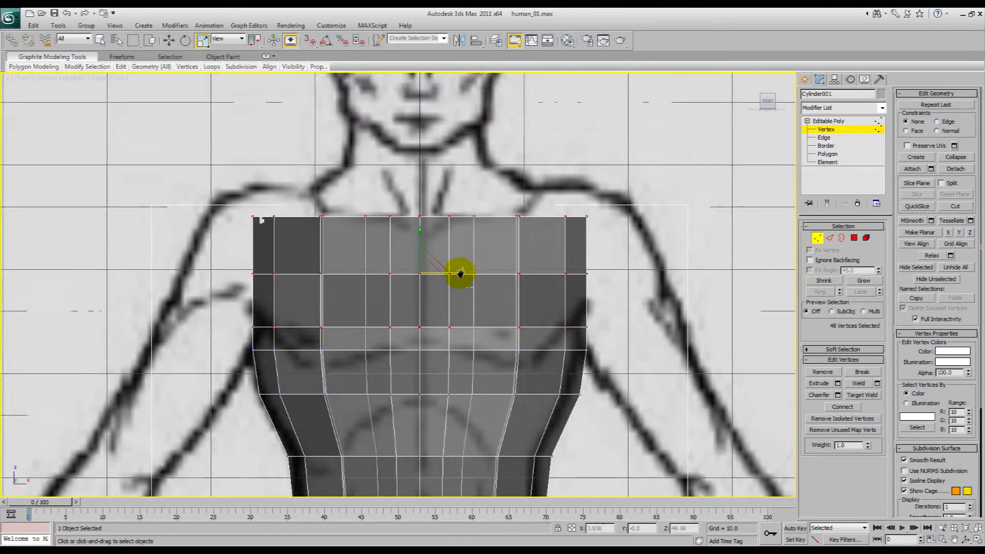
- Extrude the upper border up by about 2.85 to the shoulder line and scale its width to 70 percent
{"action": "middle_click_drag", "start_coordinate": [466, 210], "coordinate": [459, 272]}
{"action": "key", "text": "3"}
{"action": "left_click_drag", "start_coordinate": [367, 193], "coordinate": [396, 233]}
{"action": "key", "text": "w"}
{"action": "left_click_drag", "start_coordinate": [422, 196], "coordinate": [423, 166]}
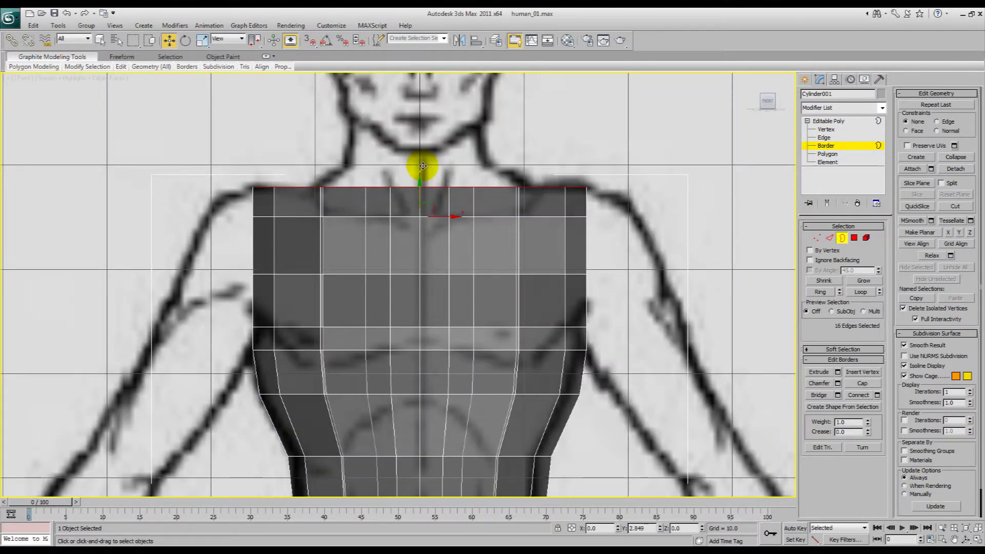
{"action": "key", "text": "r"}
{"action": "left_click_drag", "start_coordinate": [459, 188], "coordinate": [445, 193]}
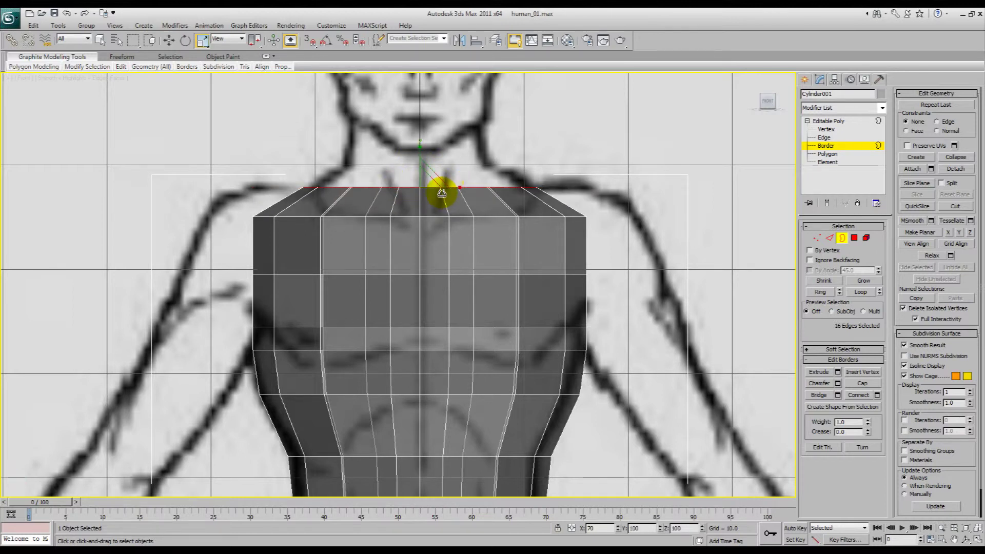
- Select the six outermost vertices on both sides of the ring below the border and scale them inward to round the shoulders
{"action": "key", "text": "1"}
{"action": "left_click_drag", "start_coordinate": [228, 208], "coordinate": [281, 226]}
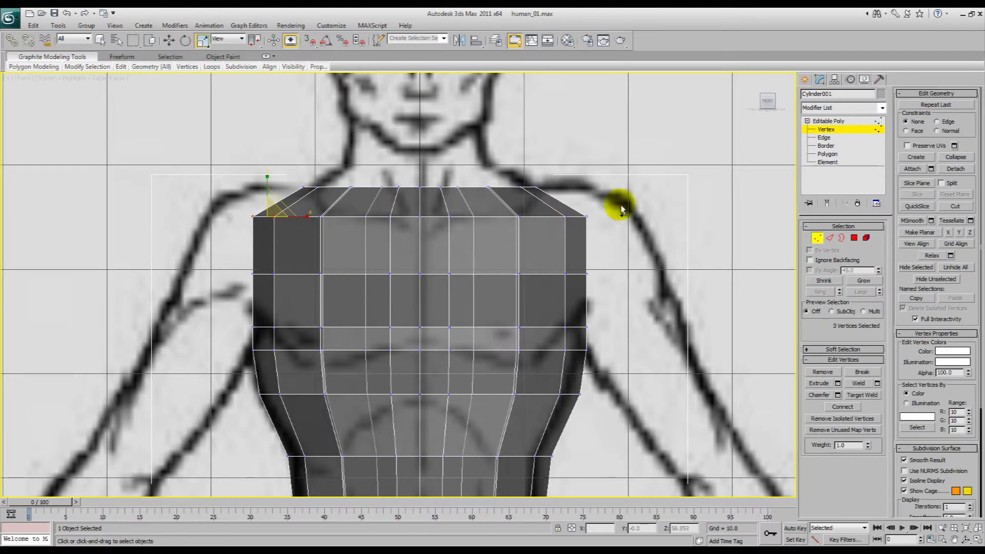
{"action": "left_click_drag", "start_coordinate": [553, 213], "coordinate": [597, 227], "text": "ctrl"}
{"action": "left_click_drag", "start_coordinate": [458, 218], "coordinate": [451, 220]}
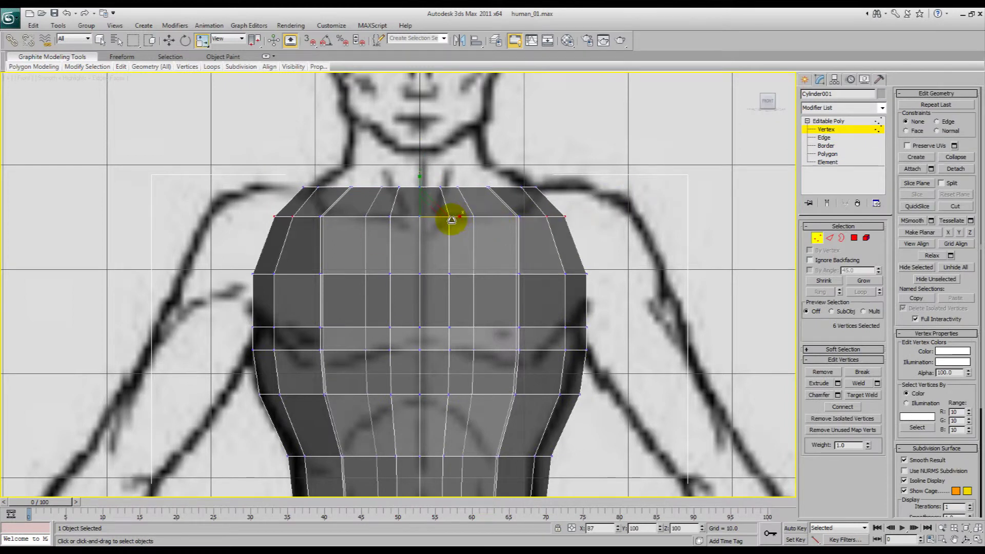
{"action": "key", "text": "ctrl+z"}
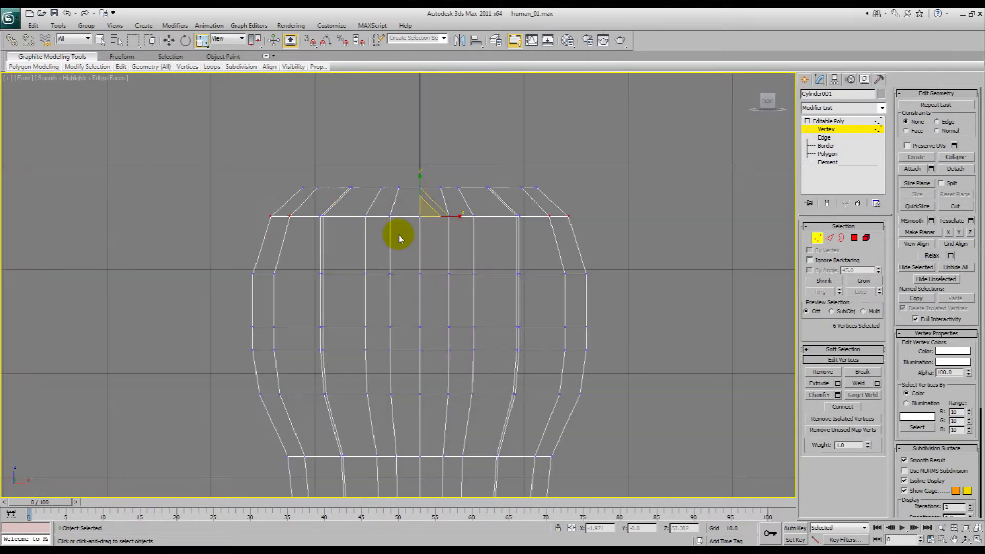
- In the perspective view, select the whole body element and assign it to smoothing group 1
{"action": "mouse_move", "coordinate": [409, 239]}
{"action": "middle_mouse_down", "text": "alt"}
{"action": "mouse_move", "coordinate": [407, 230]}
{"action": "mouse_move", "coordinate": [414, 248]}
{"action": "mouse_move", "coordinate": [464, 215]}
{"action": "mouse_move", "coordinate": [496, 284]}
{"action": "mouse_move", "coordinate": [438, 287]}
{"action": "mouse_move", "coordinate": [488, 269]}
{"action": "mouse_move", "coordinate": [488, 301]}
{"action": "middle_mouse_up", "text": "alt"}
{"action": "key", "text": "p"}
{"action": "scroll", "coordinate": [437, 288], "scroll_direction": "down", "scroll_amount": 4}
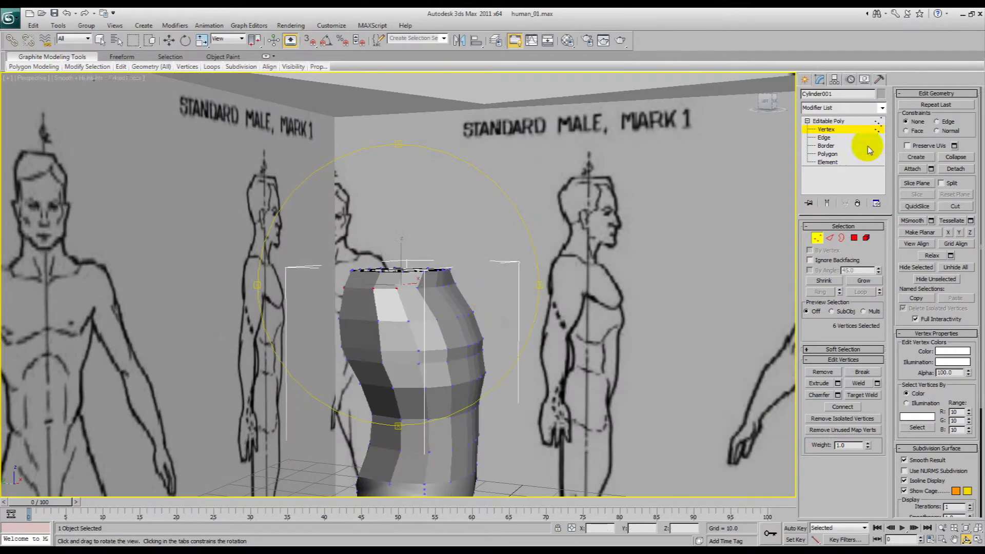
{"action": "left_click", "coordinate": [828, 162]}
{"action": "left_click", "coordinate": [422, 348]}
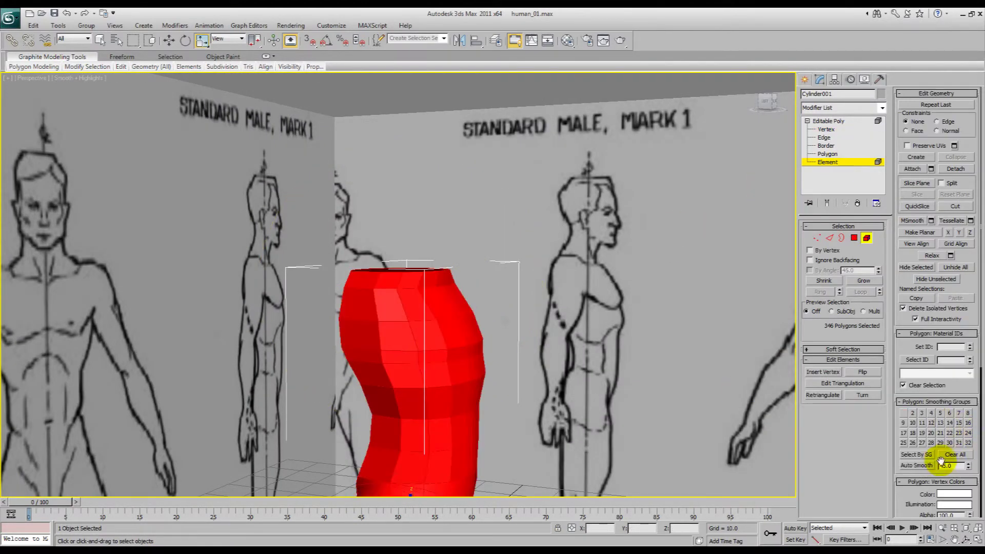
{"action": "left_click", "coordinate": [903, 413]}
- Leave sub-object editing and examine the torso's shape in perspective and against the front reference
{"action": "left_click", "coordinate": [826, 130]}
{"action": "middle_click_drag", "start_coordinate": [507, 381], "coordinate": [243, 262], "text": "alt"}
{"action": "left_click", "coordinate": [831, 121]}
{"action": "left_click", "coordinate": [623, 279]}
{"action": "left_click", "coordinate": [476, 314]}
{"action": "scroll", "coordinate": [403, 317], "scroll_direction": "down", "scroll_amount": 5}
{"action": "left_click", "coordinate": [462, 256]}
{"action": "key", "text": "f"}
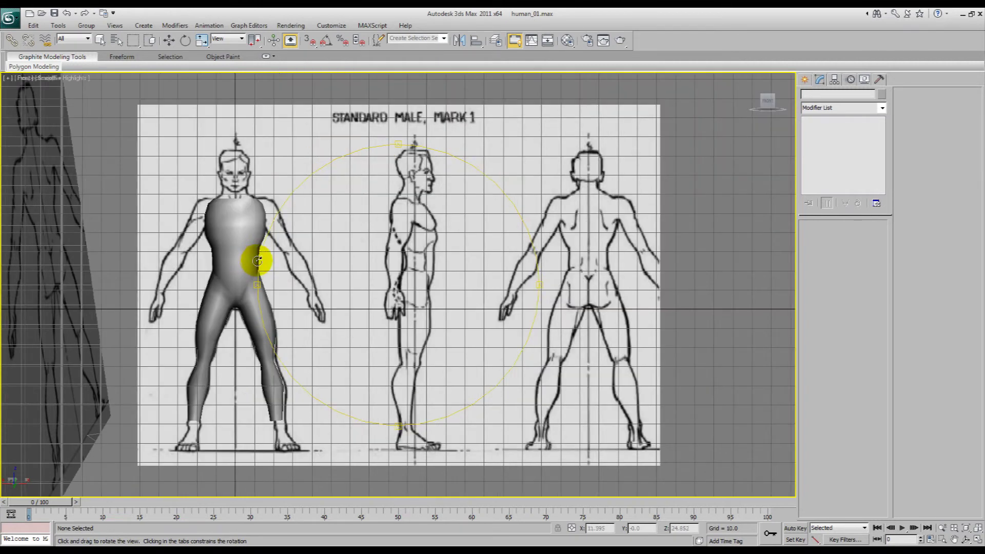
{"action": "key", "text": "q"}
{"action": "left_click", "coordinate": [231, 239]}
{"action": "scroll", "coordinate": [304, 213], "scroll_direction": "up", "scroll_amount": 5}
{"action": "scroll", "coordinate": [349, 329], "scroll_direction": "up", "scroll_amount": 6}
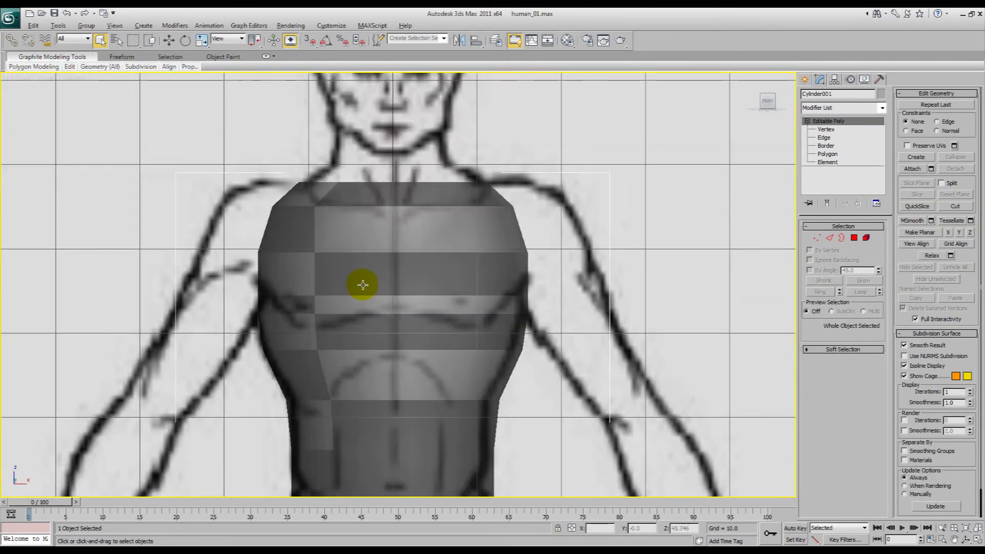
{"action": "scroll", "coordinate": [364, 328], "scroll_direction": "down", "scroll_amount": 5}
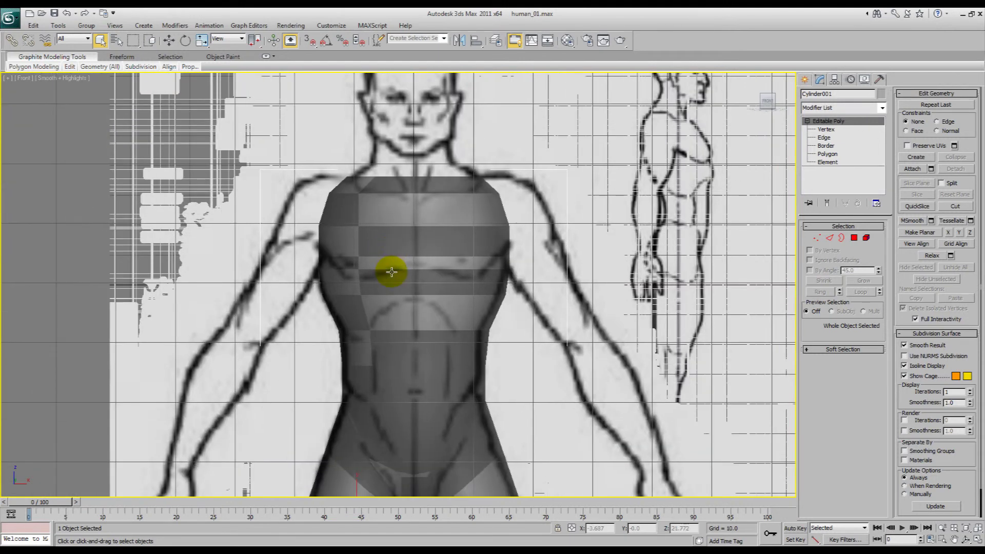